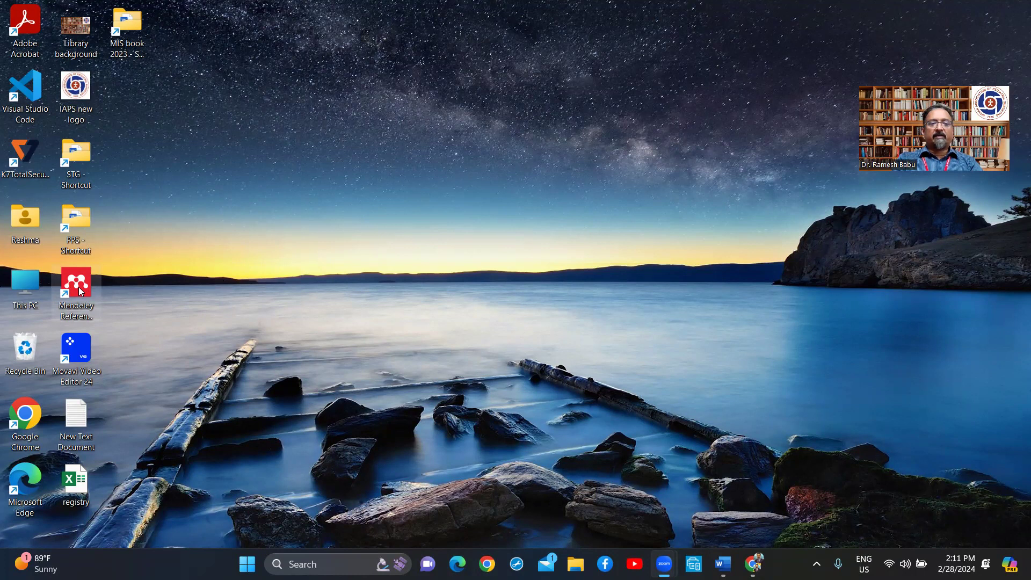
# Step: Launch Mendeley Reference Manager, close it with Alt+F4, and bring Chrome back up
pyautogui.doubleClick(80, 291)
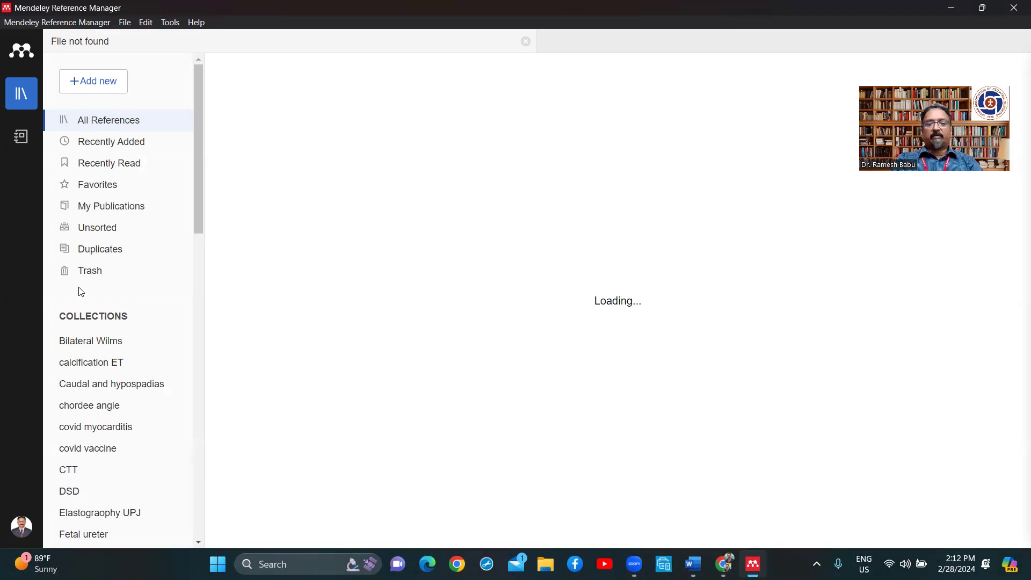
pyautogui.hotkey('alt', 'F4')
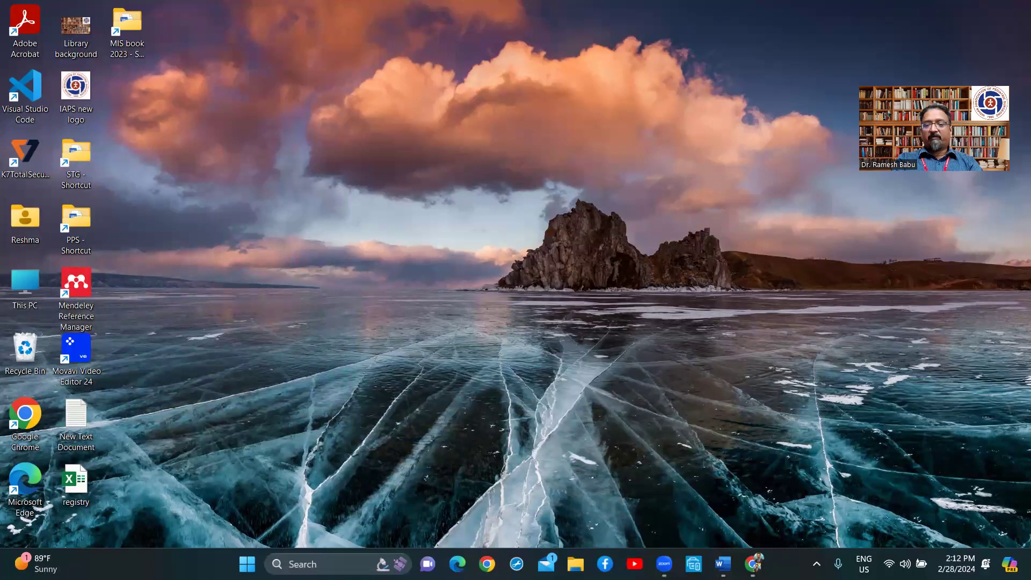
pyautogui.click(753, 563)
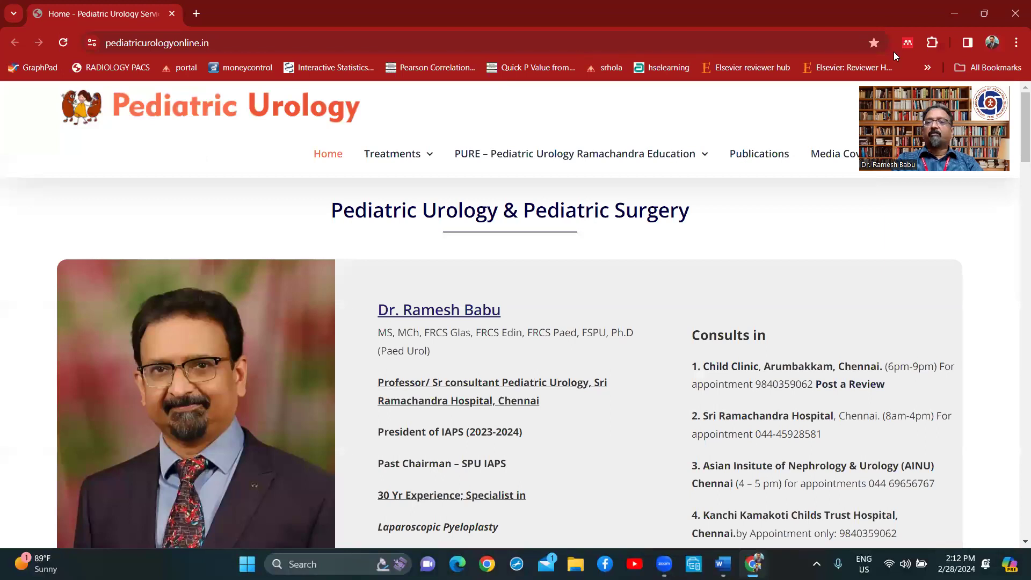
# Step: Try the Mendeley extension in Chrome, then open a new empty tab beside Pediatric Urology
pyautogui.click(909, 47)
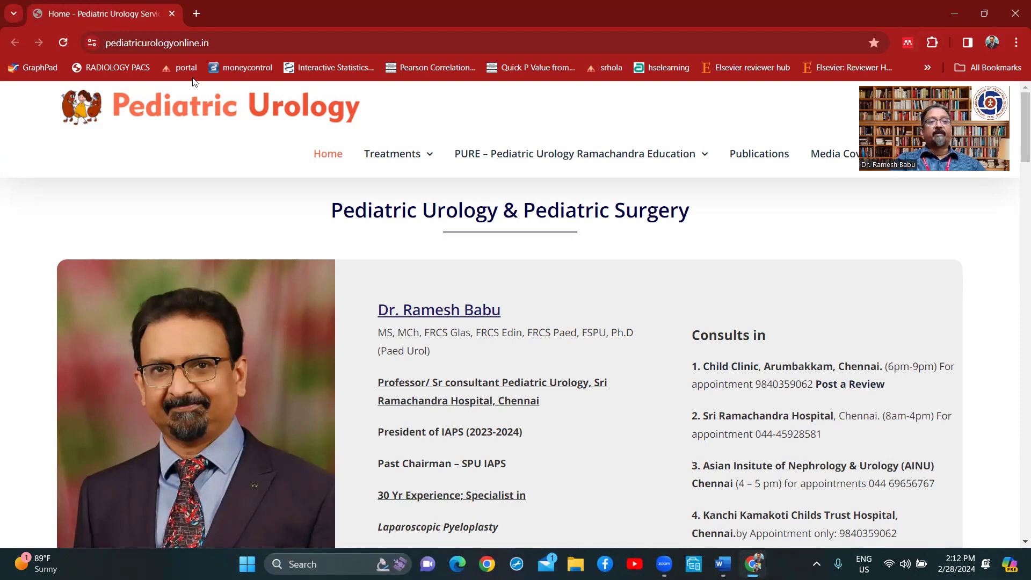
pyautogui.click(196, 14)
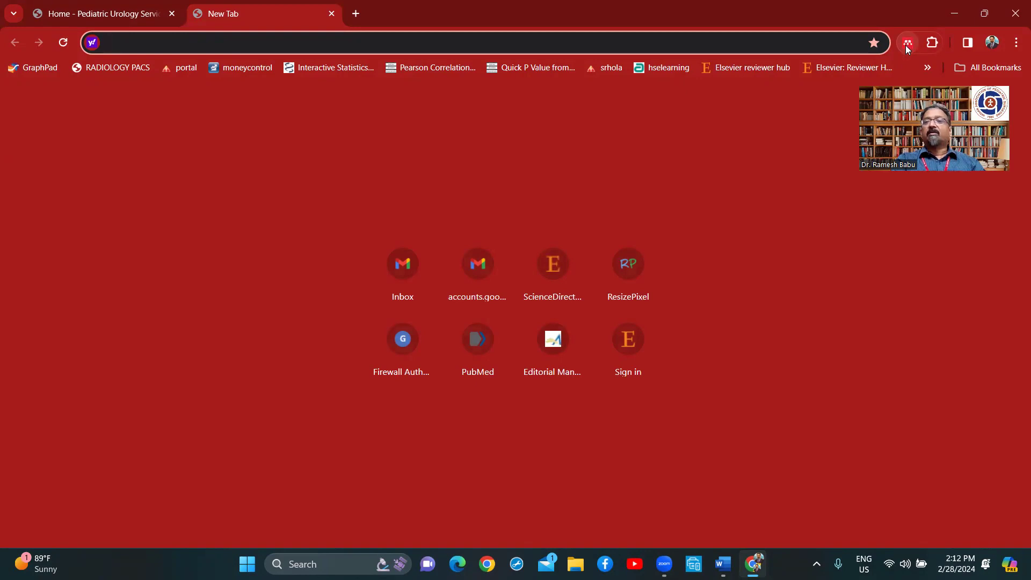
pyautogui.moveTo(723, 561)
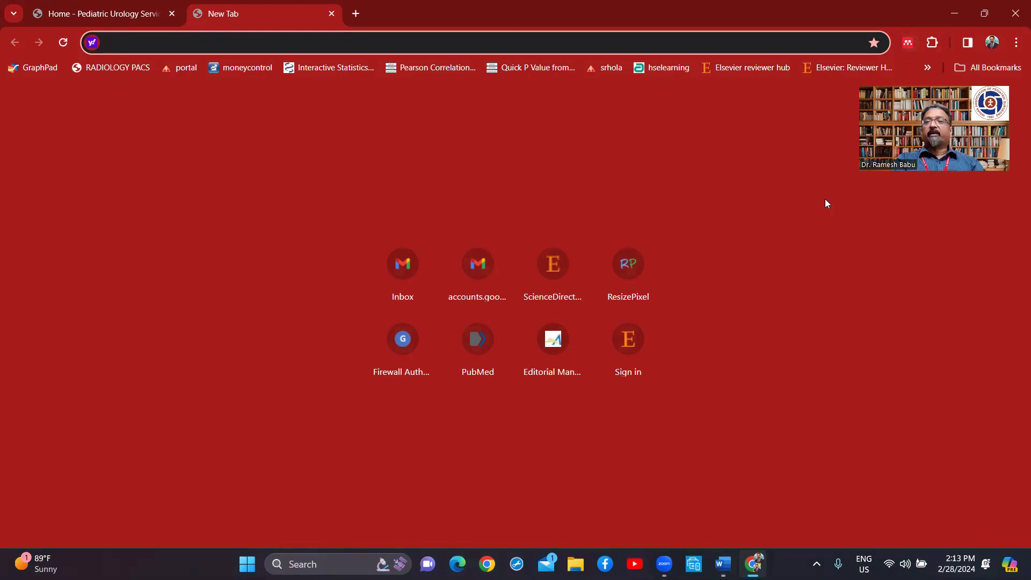
# Step: Relaunch Mendeley Reference Manager from the desktop icon, then return to Chrome's new tab
pyautogui.click(953, 14)
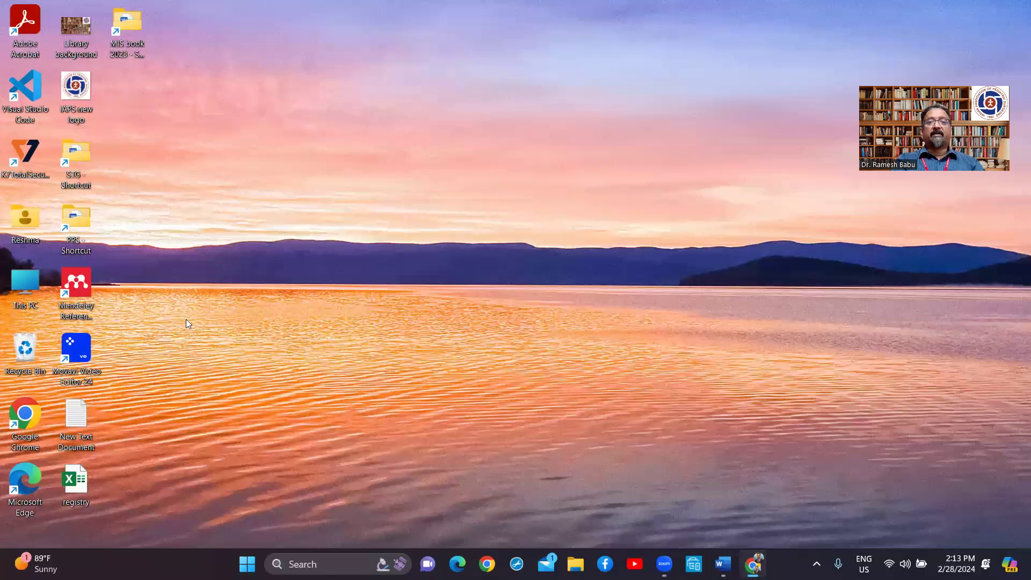
pyautogui.doubleClick(76, 285)
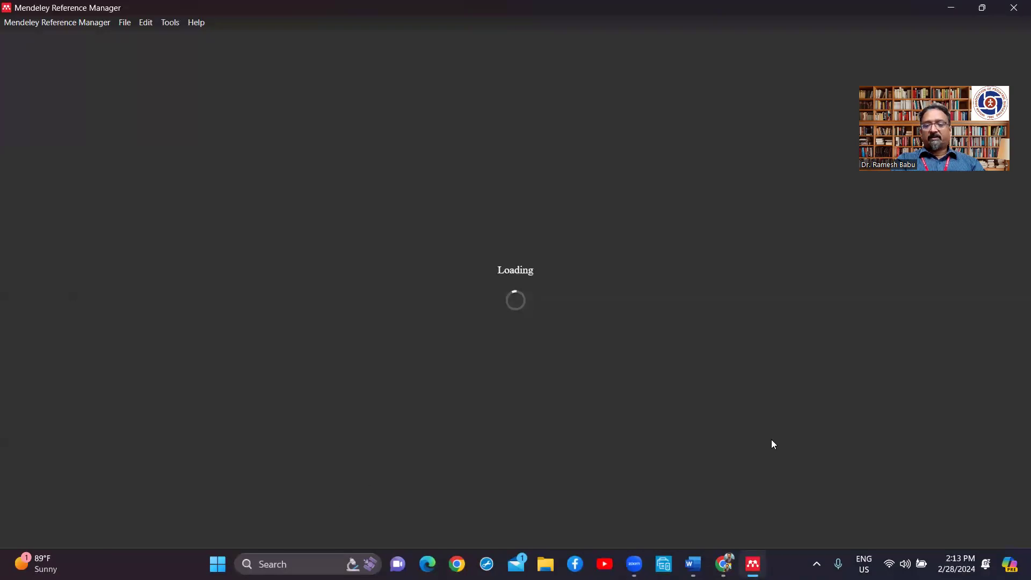
pyautogui.click(724, 563)
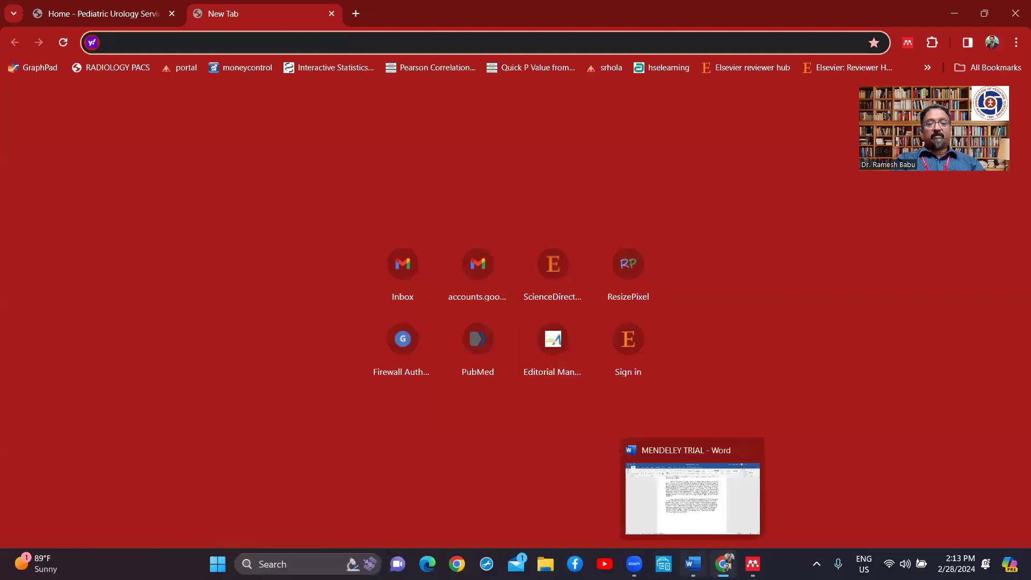
# Step: Bring the MENDELEY TRIAL manuscript forward, then switch to Mendeley's Welcome sign-in screen
pyautogui.click(692, 564)
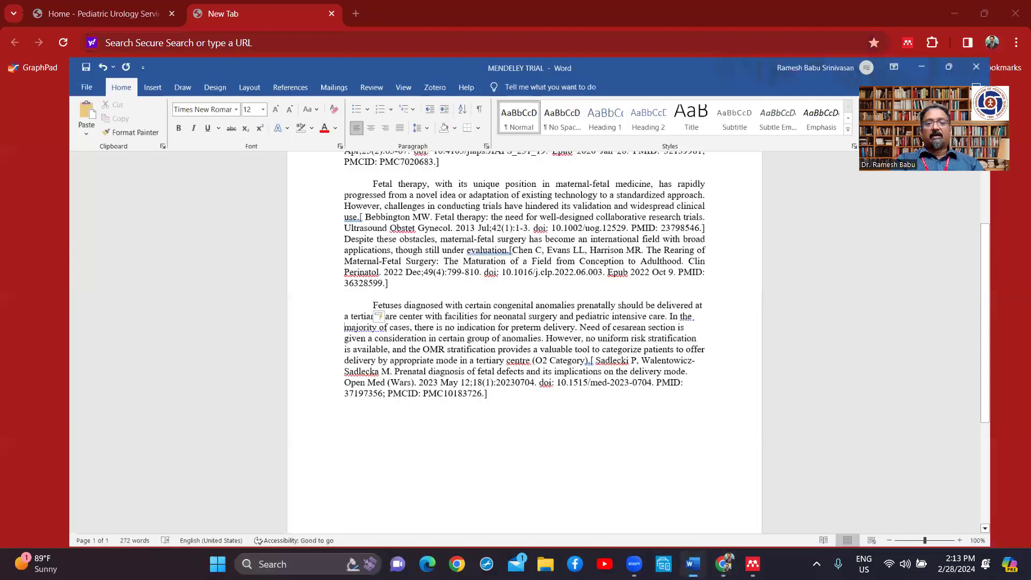
pyautogui.scroll(4, 585, 401)
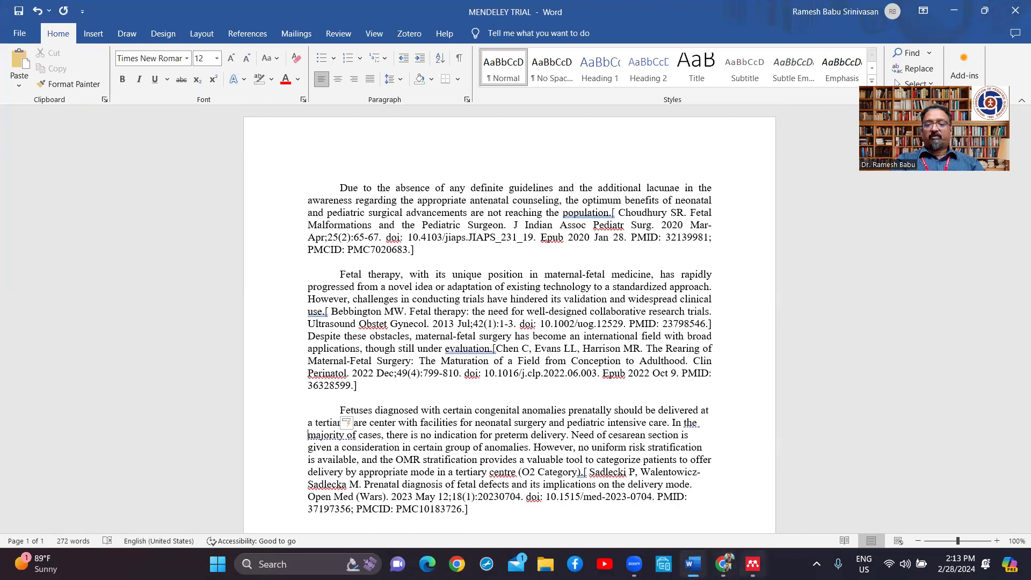
pyautogui.click(752, 563)
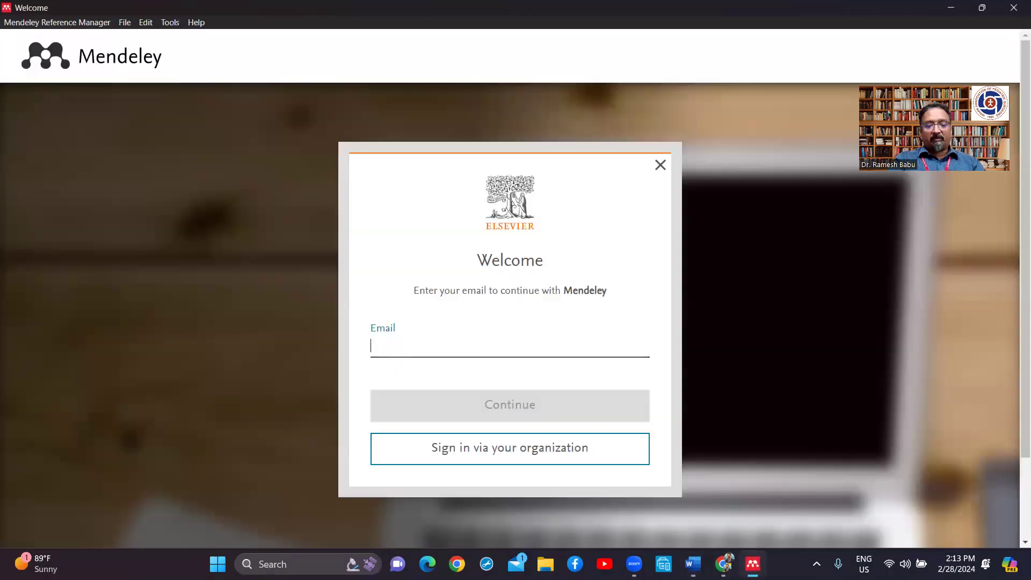
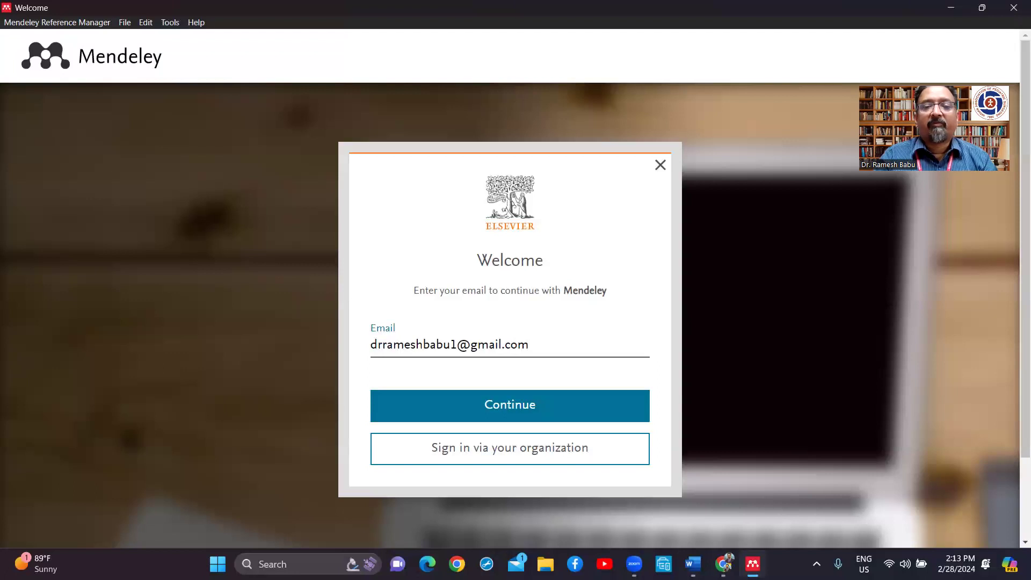
# Step: Sign in to Mendeley with the account's e-mail address and password
pyautogui.click(555, 420)
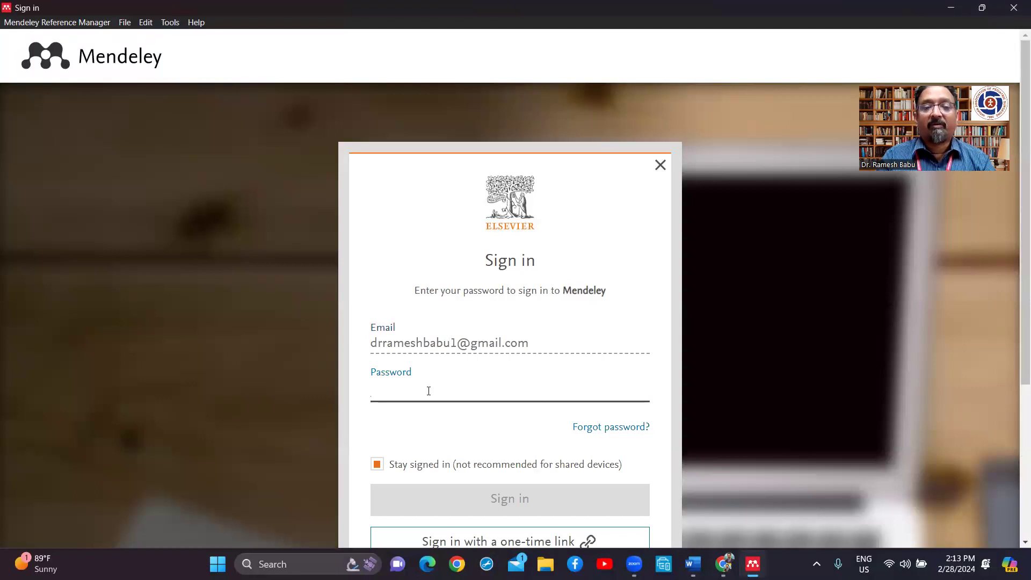
pyautogui.write('*******')
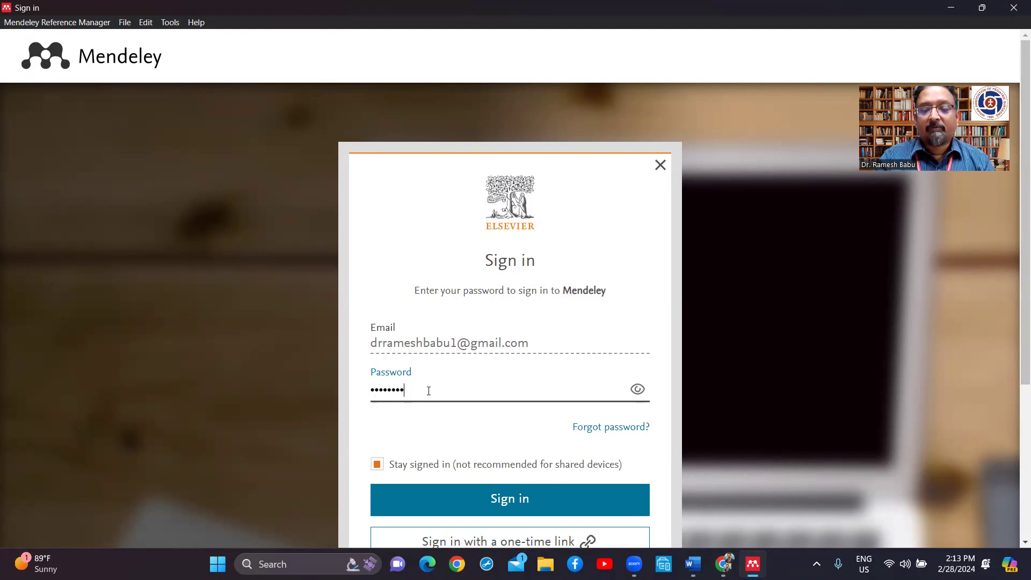
pyautogui.click(476, 501)
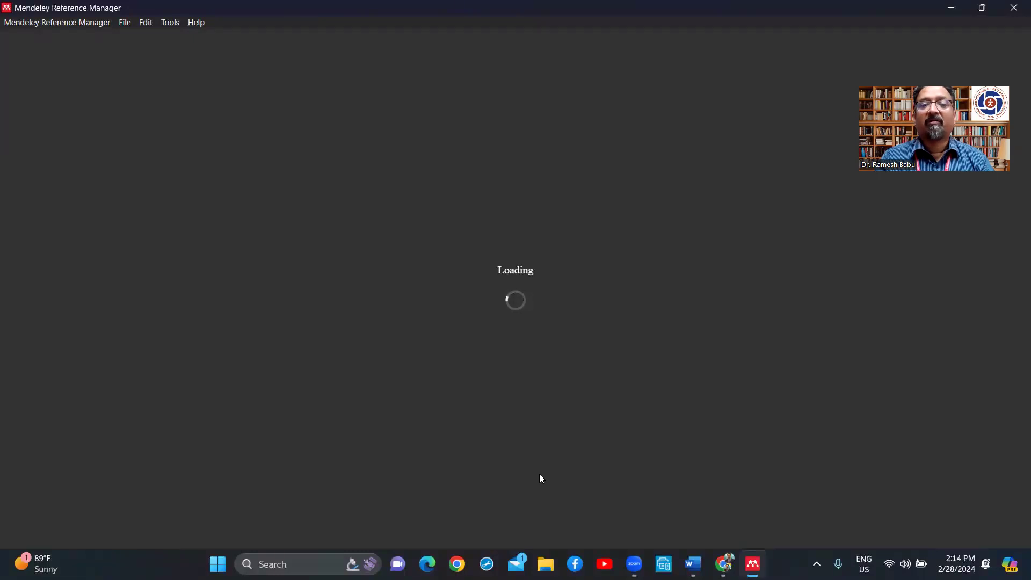
# Step: Switch between Chrome and Mendeley, and dismiss the references-deleted notice
pyautogui.moveTo(723, 564)
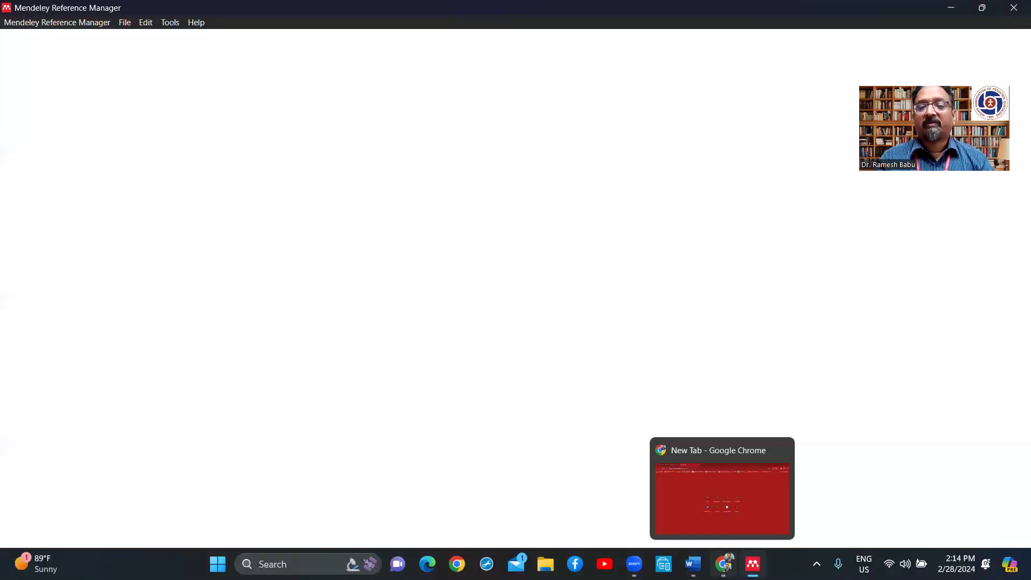
pyautogui.click(722, 489)
pyautogui.click(751, 489)
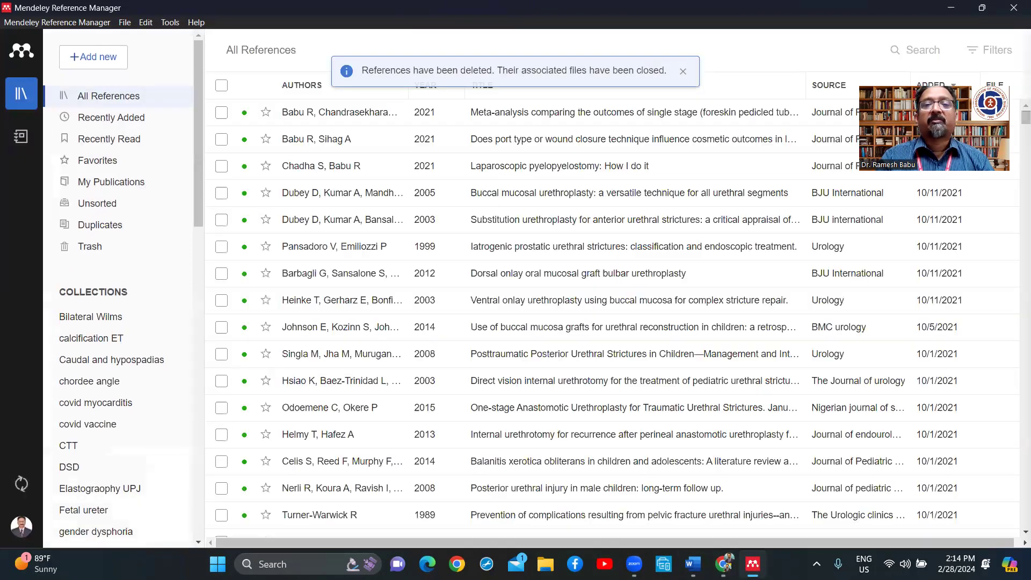
pyautogui.click(682, 72)
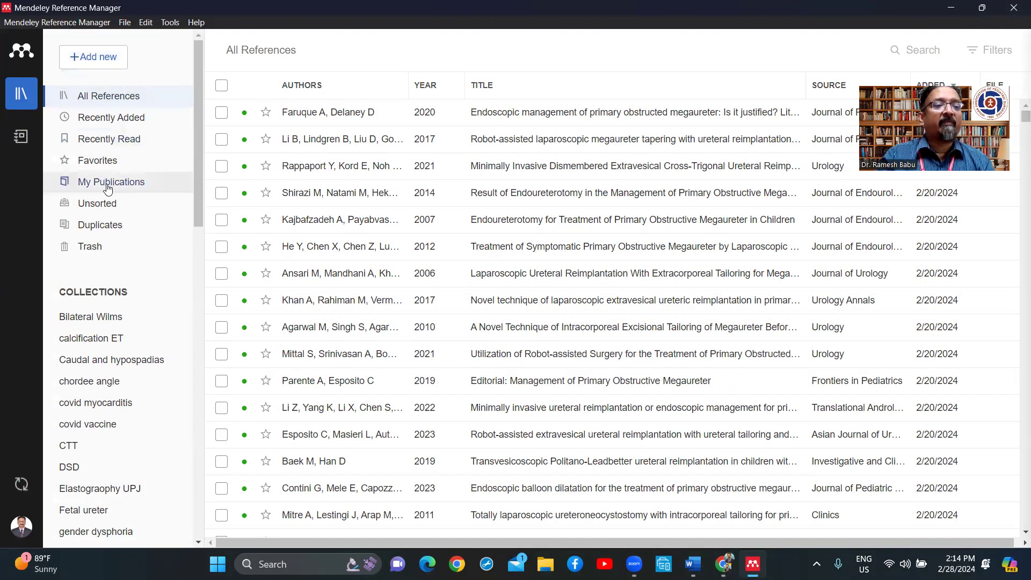
# Step: Browse the Urine biomarkers and STURDY collections, then open the Stricture urethra collection
pyautogui.scroll(-1, 80, 182)
pyautogui.scroll(-7, 107, 188)
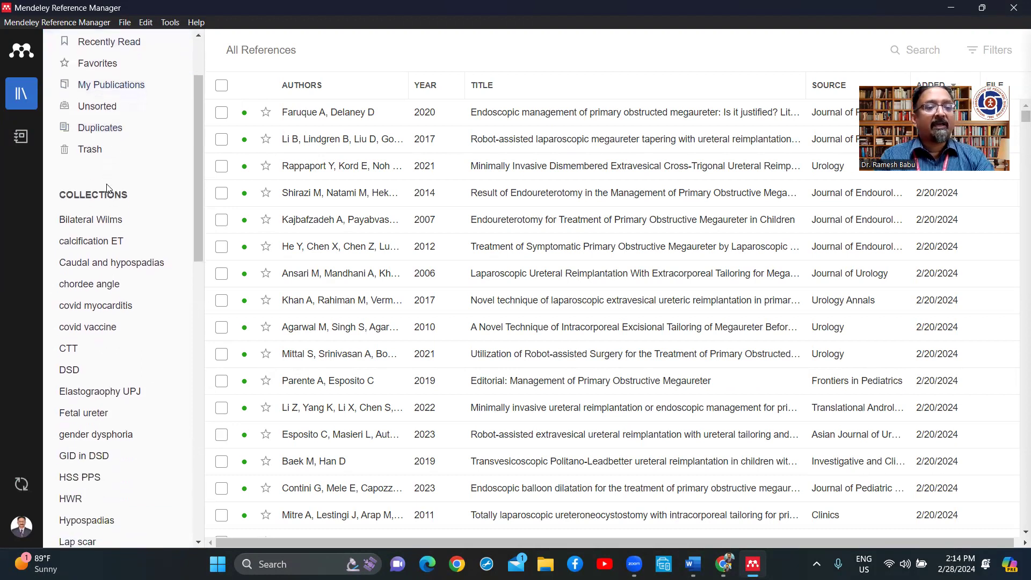
pyautogui.scroll(-10, 107, 188)
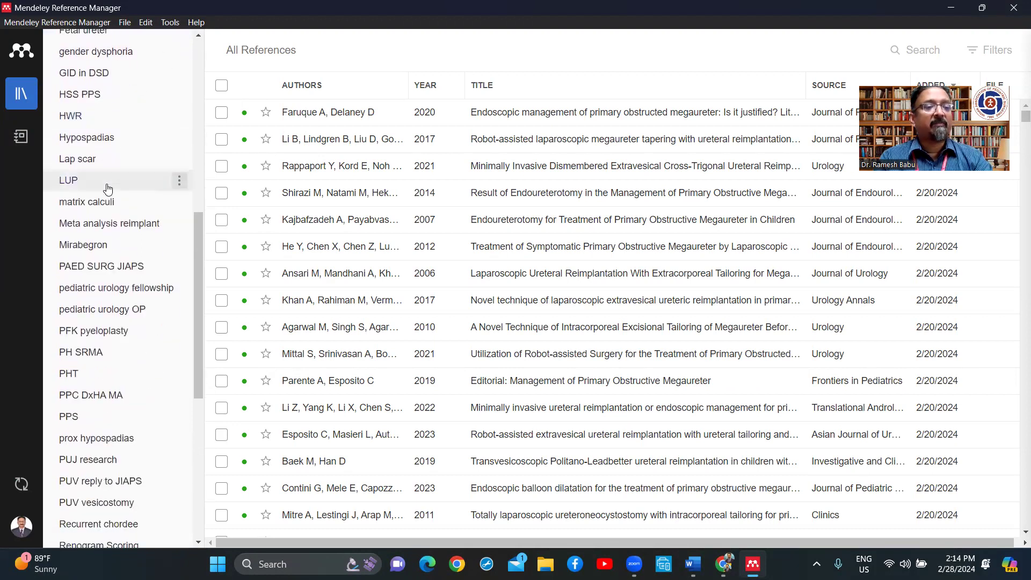
pyautogui.scroll(-5, 108, 188)
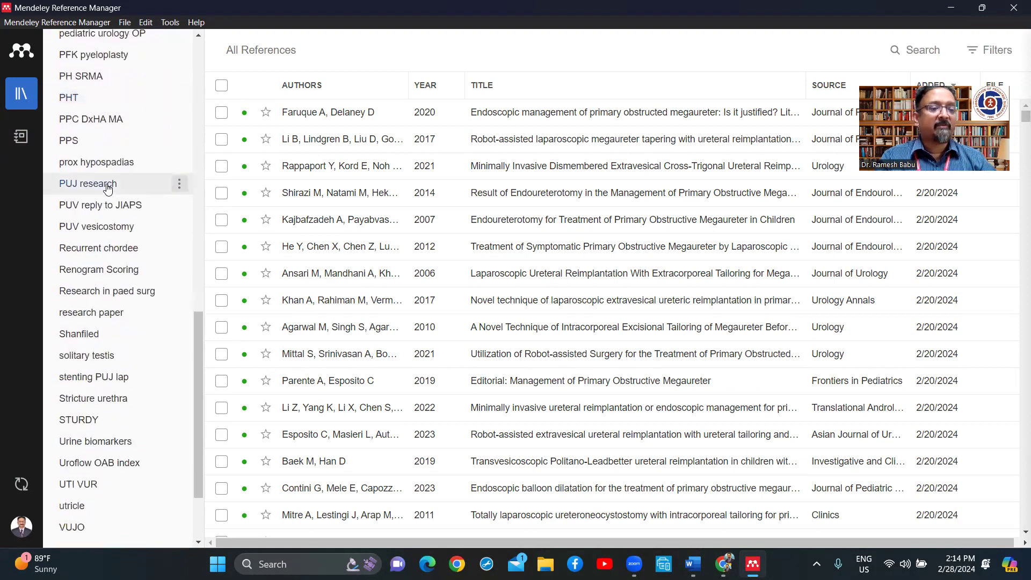
pyautogui.scroll(6, 108, 188)
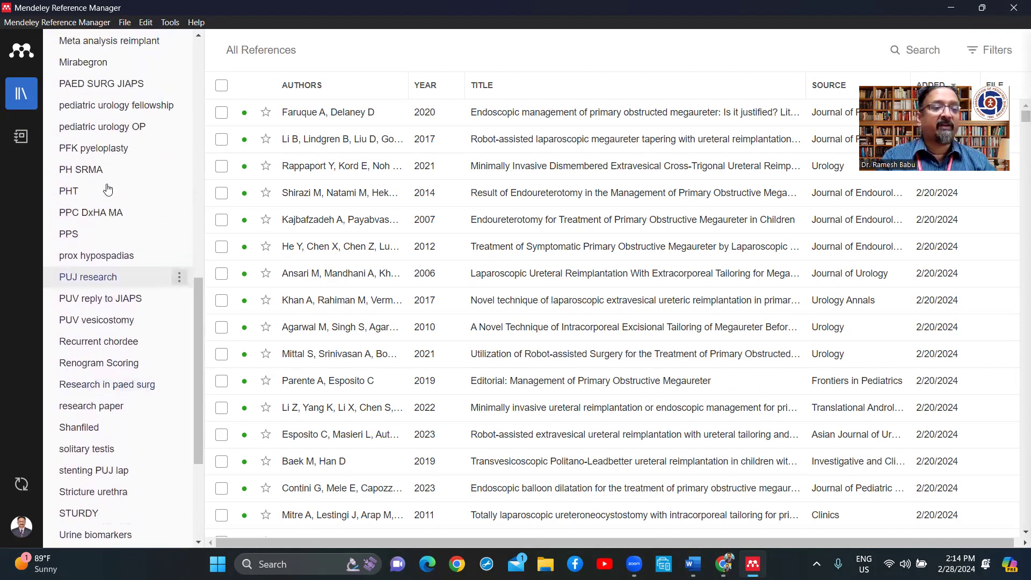
pyautogui.scroll(-6, 107, 188)
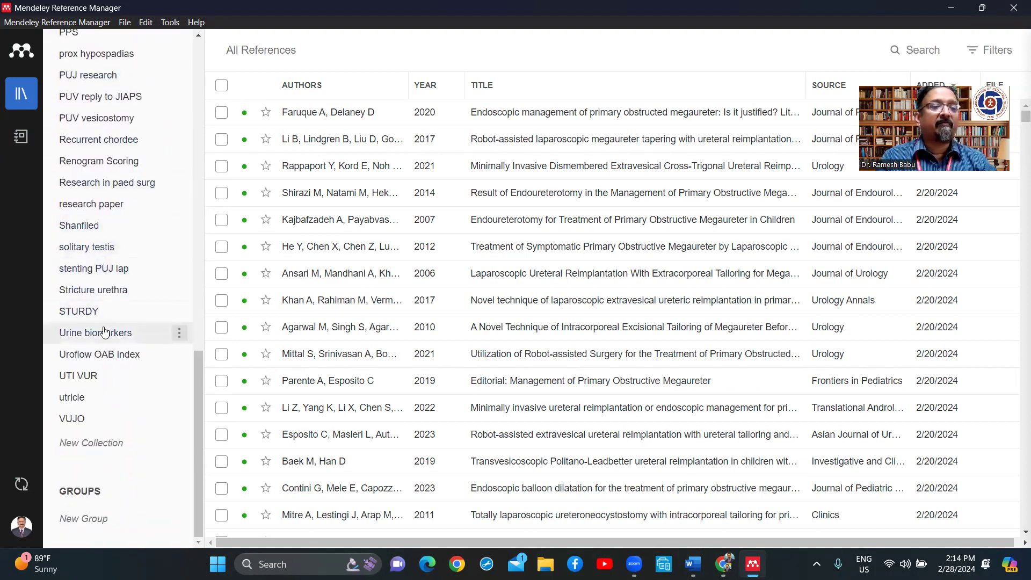
pyautogui.click(106, 333)
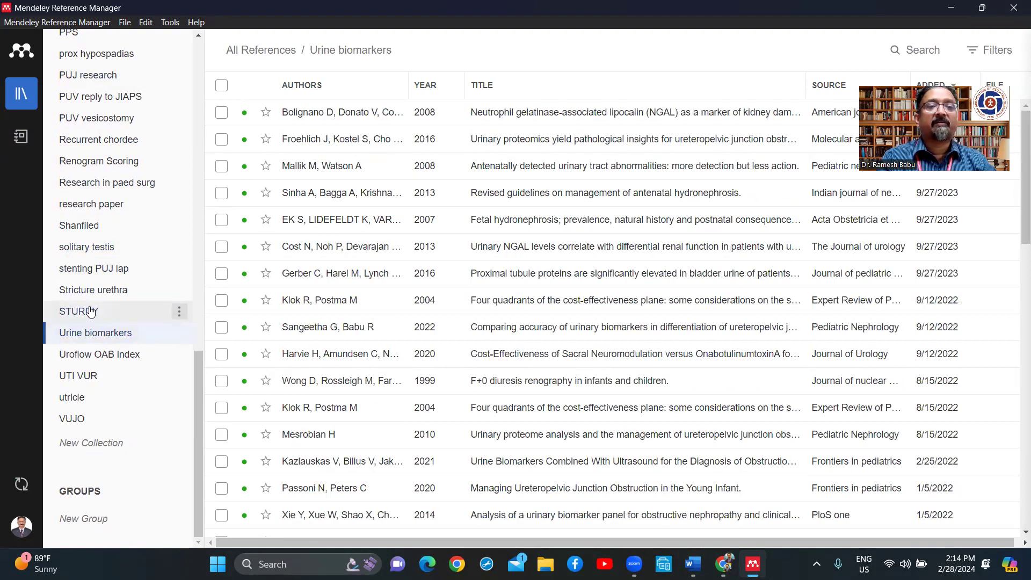
pyautogui.click(90, 312)
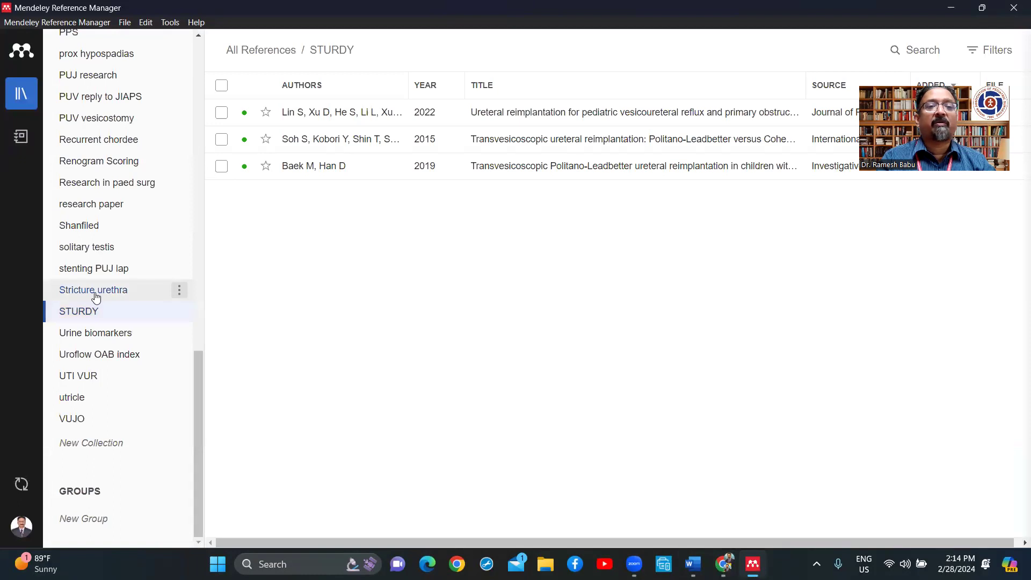
pyautogui.click(95, 294)
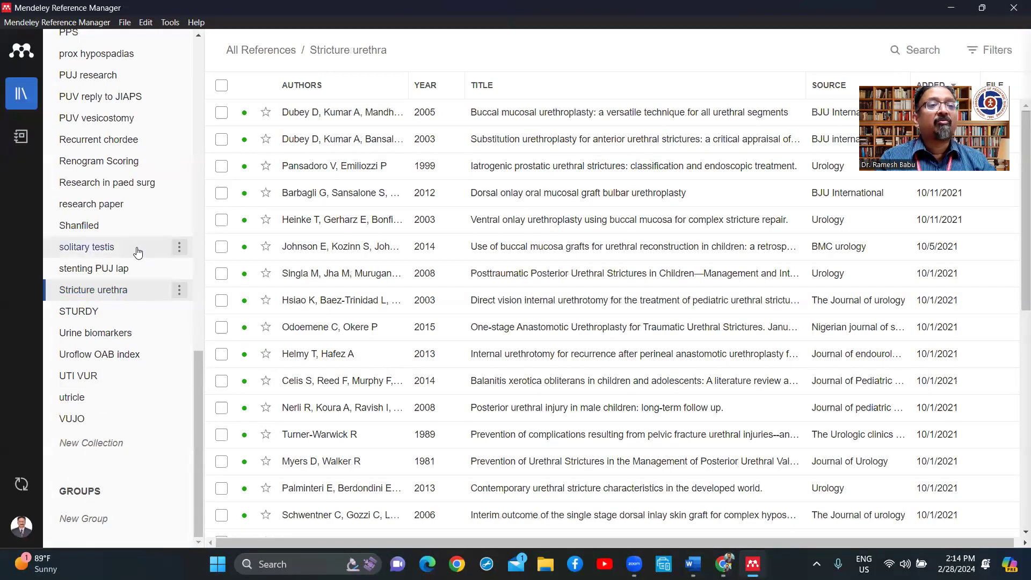
pyautogui.scroll(6, 138, 252)
pyautogui.scroll(10, 138, 252)
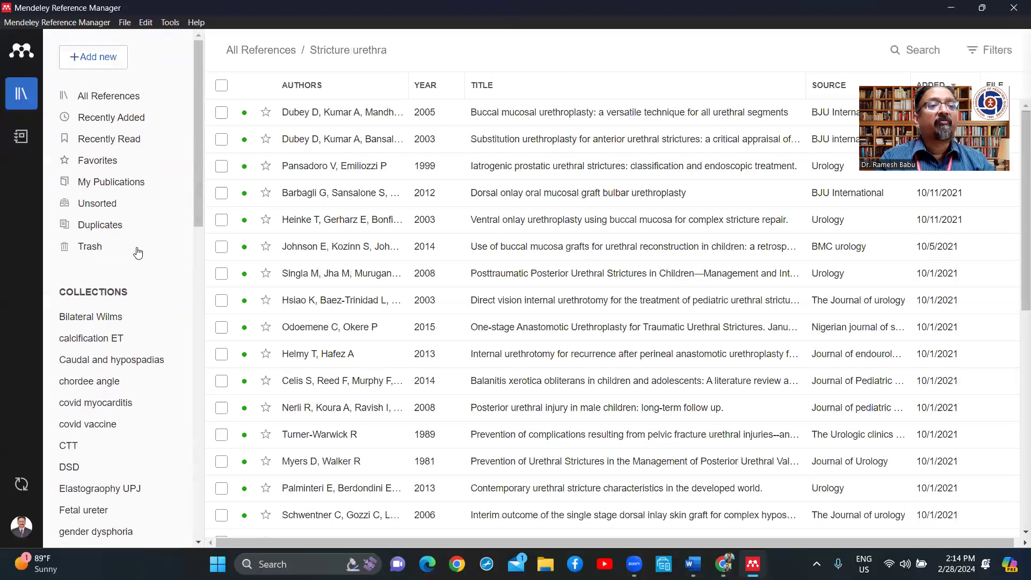
# Step: Add a new collection named OMR, placed between Mirabegron and PAED SURG JIAPS
pyautogui.click(100, 62)
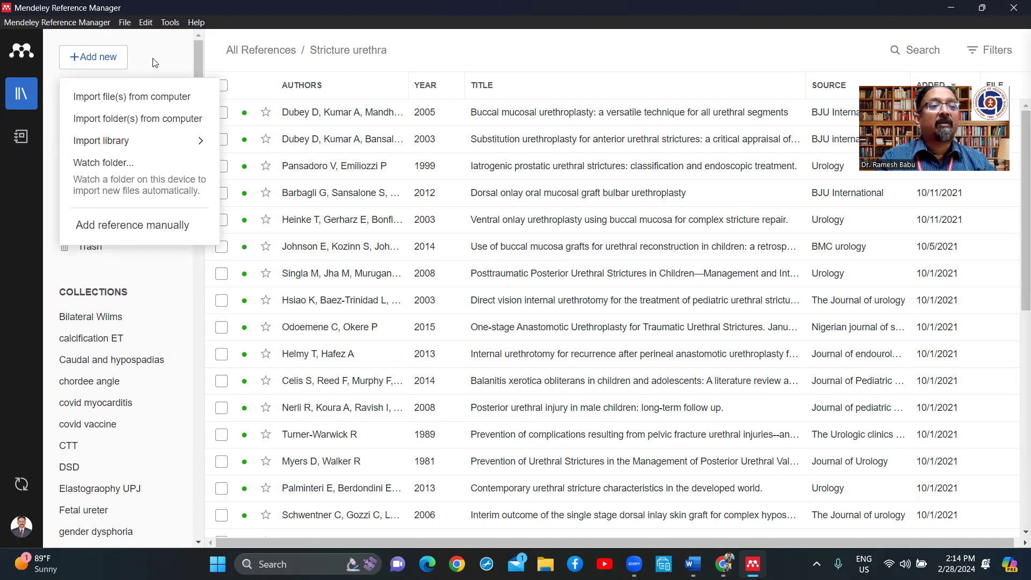
pyautogui.click(160, 273)
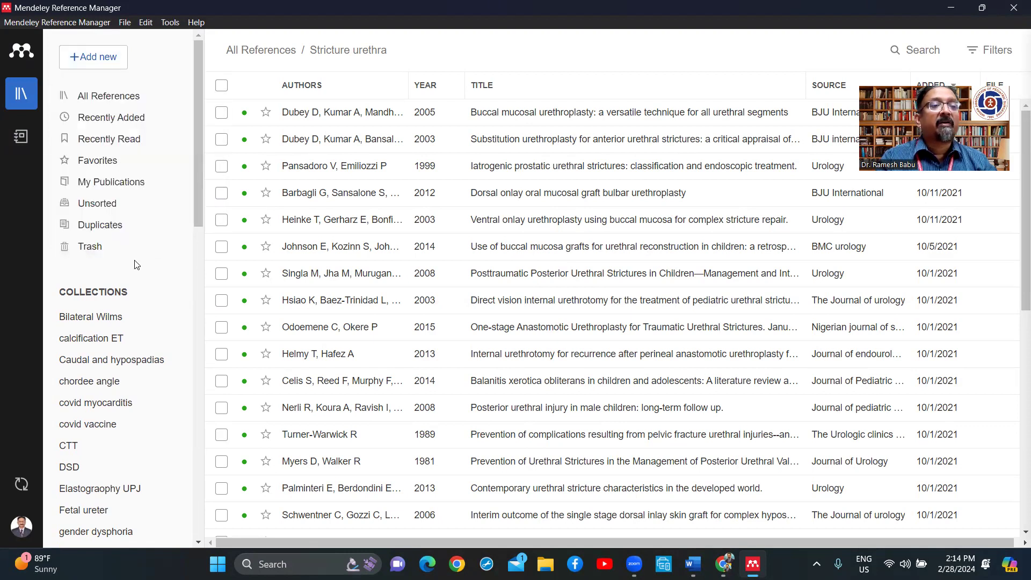
pyautogui.scroll(-5, 125, 344)
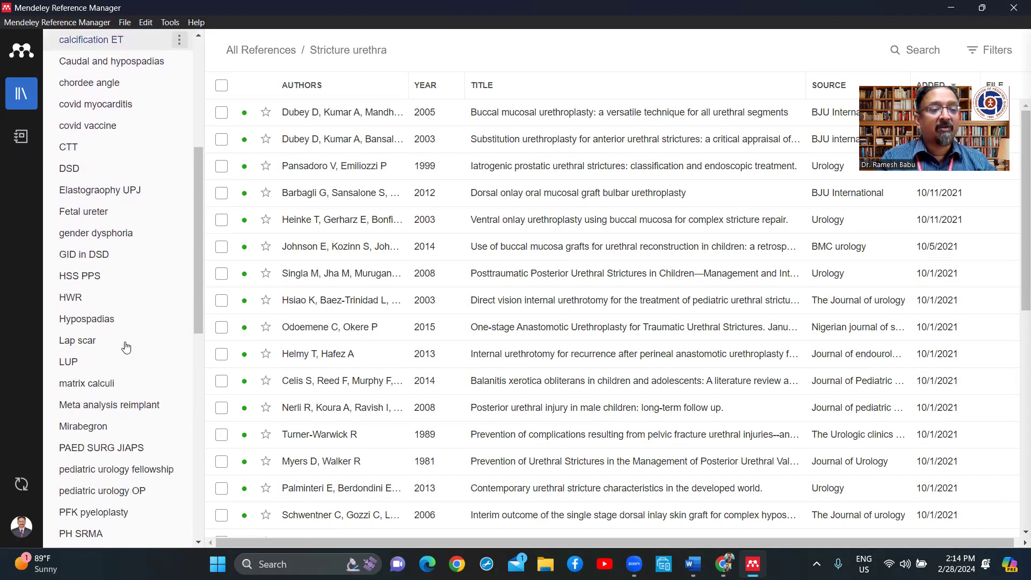
pyautogui.scroll(-8, 126, 348)
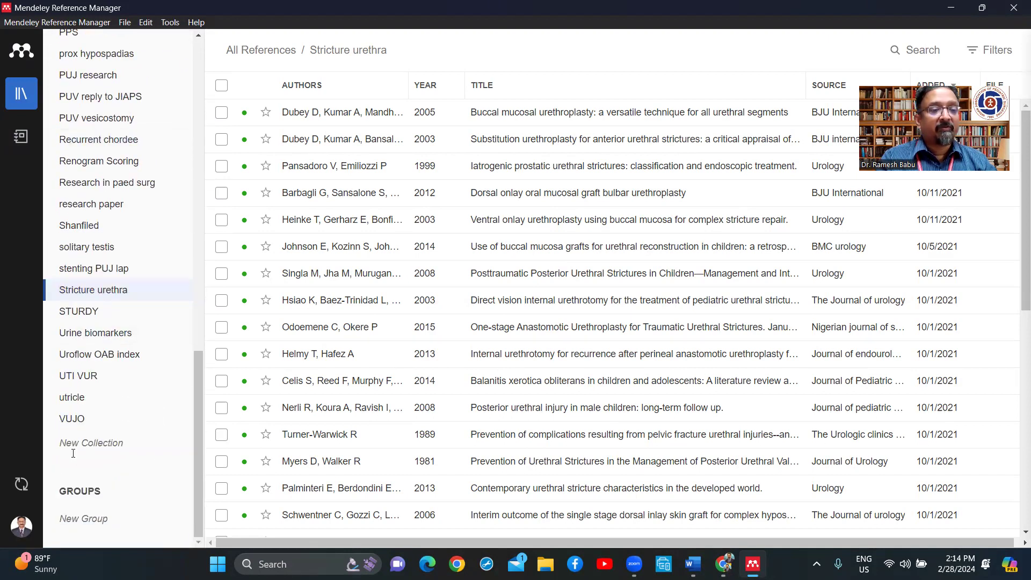
pyautogui.click(79, 444)
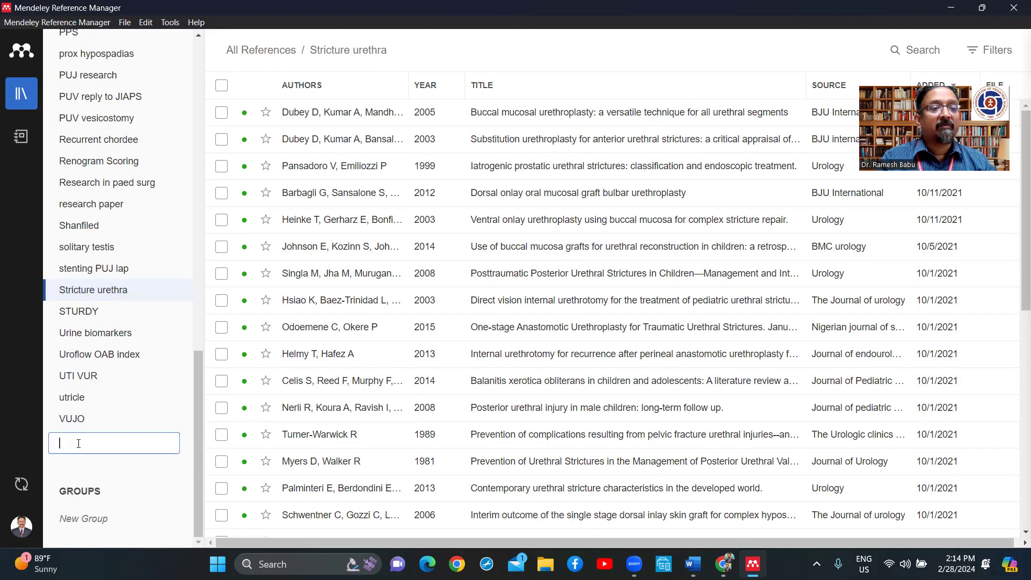
pyautogui.write('O')
pyautogui.press('BackSpace')
pyautogui.press('BackSpace')
pyautogui.press('BackSpace')
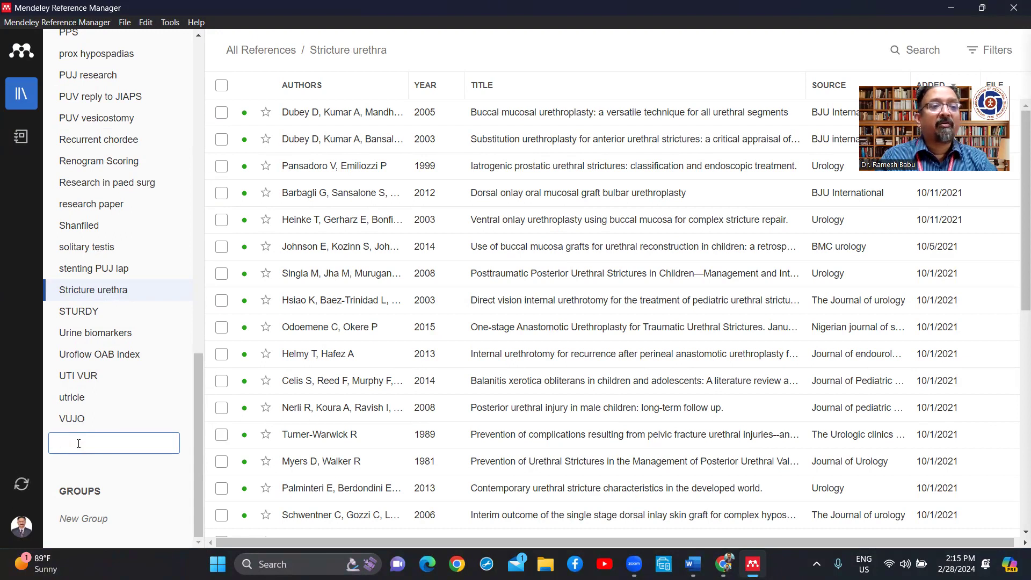
pyautogui.scroll(5, 108, 370)
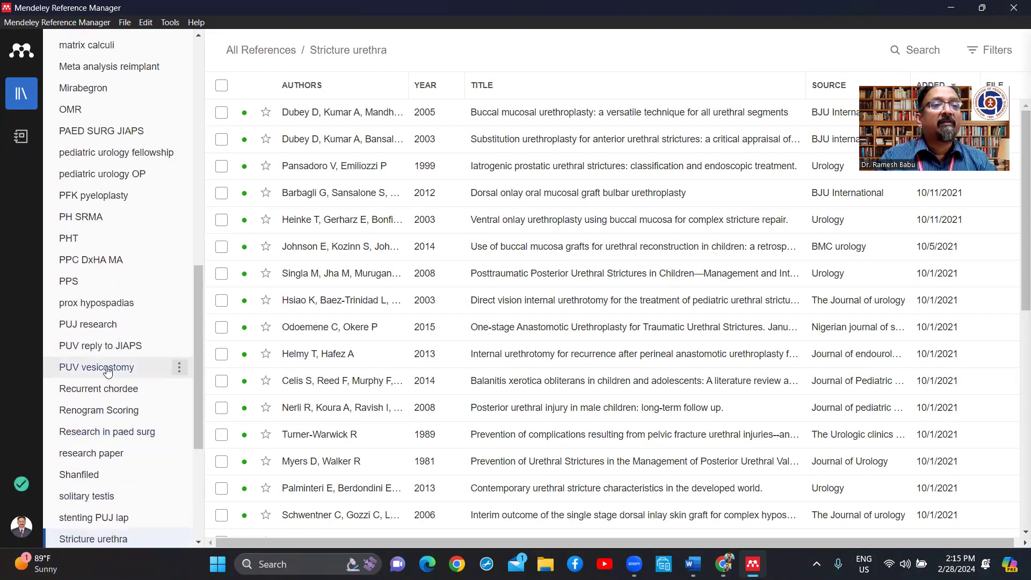
# Step: Open the manual reference form in the OMR collection, dismiss the update banner, and return to Word
pyautogui.click(83, 109)
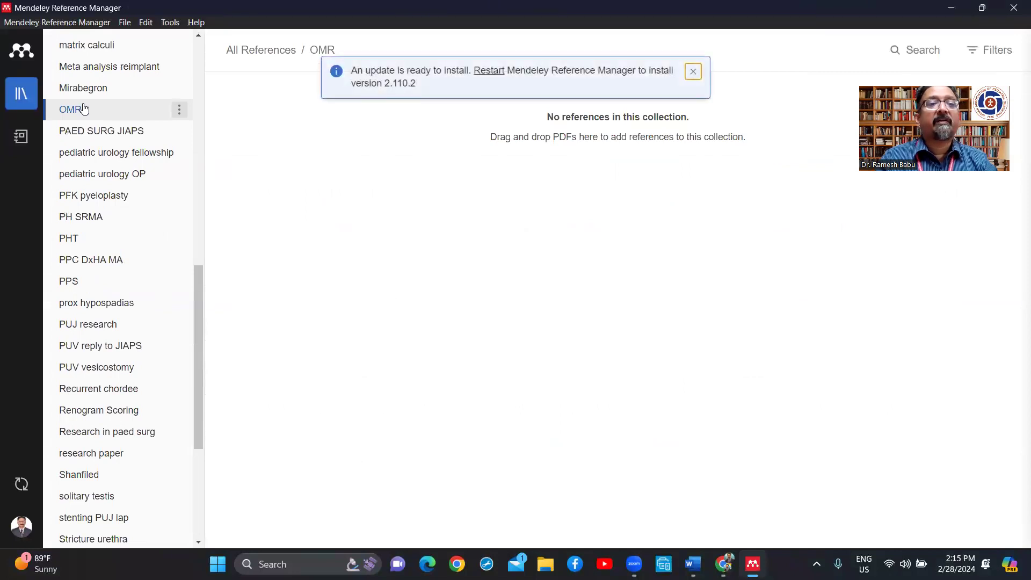
pyautogui.scroll(3, 115, 160)
pyautogui.scroll(10, 115, 160)
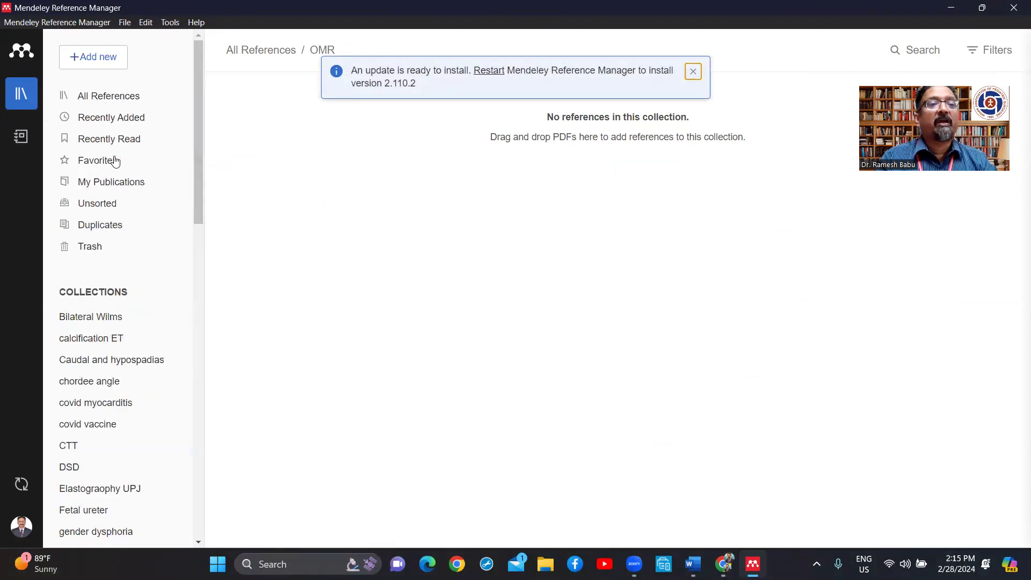
pyautogui.click(92, 59)
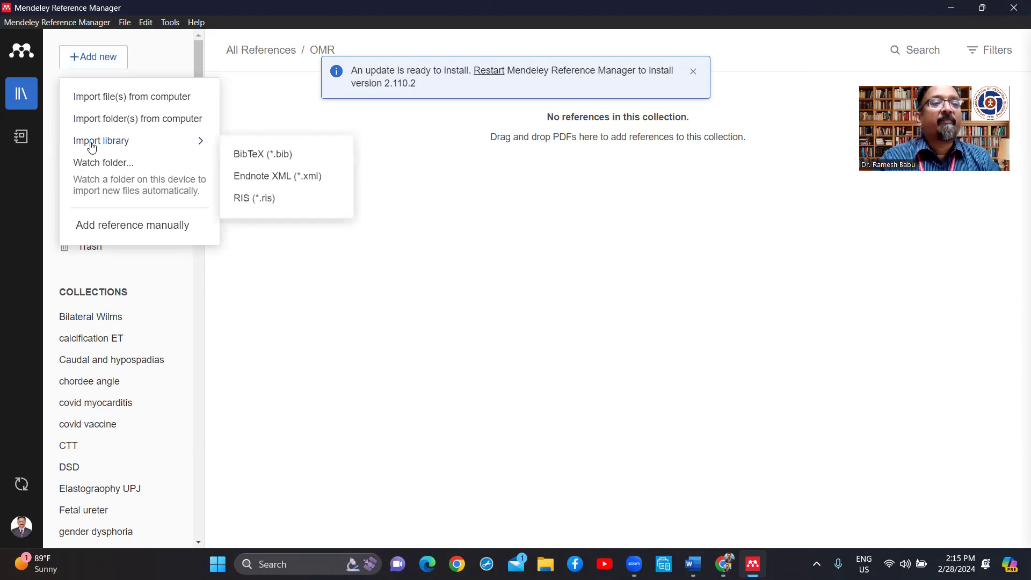
pyautogui.click(148, 231)
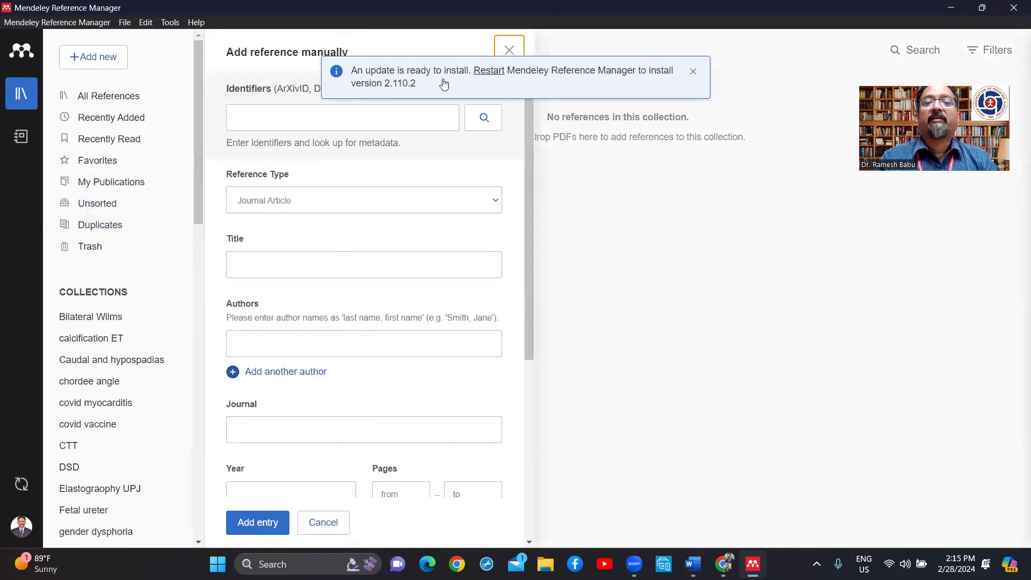
pyautogui.click(693, 71)
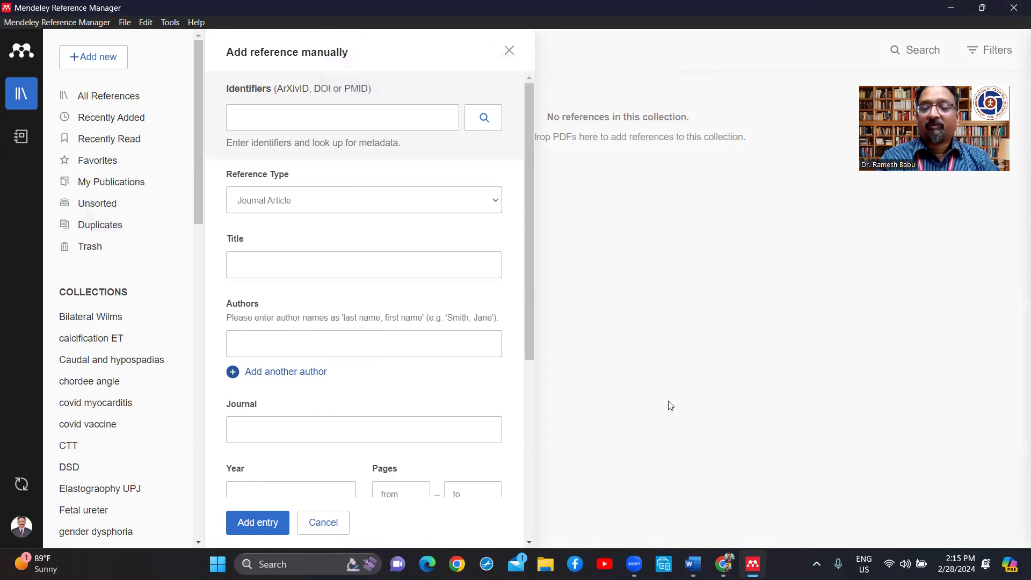
pyautogui.hotkey('alt', 'Tab')
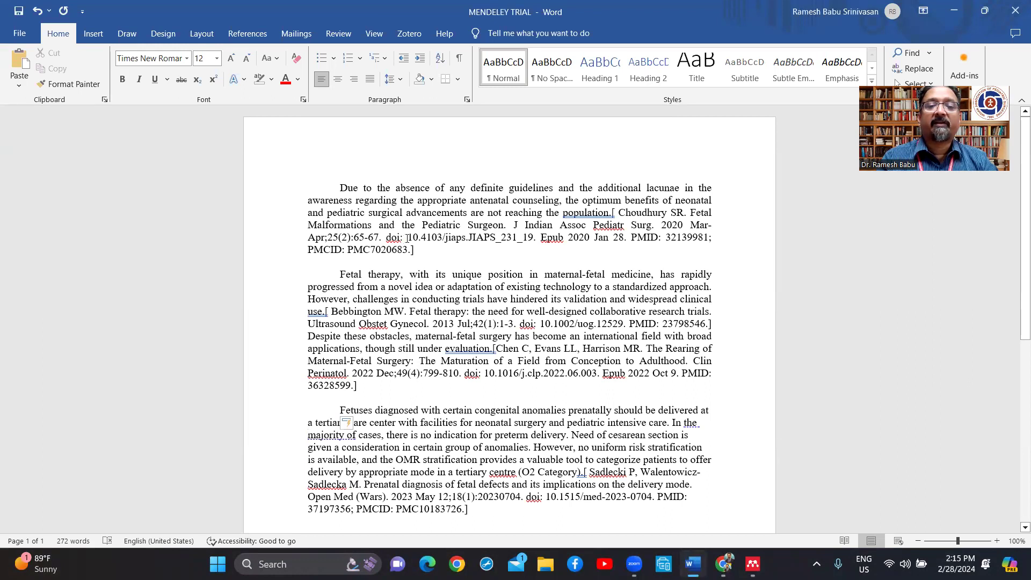
# Step: Select the first citation's DOI 10.4103/jiaps.JIAPS_231_19 and return to Mendeley
pyautogui.moveTo(407, 238); pyautogui.dragTo(527, 240)
pyautogui.hotkey('ctrl', 'c')
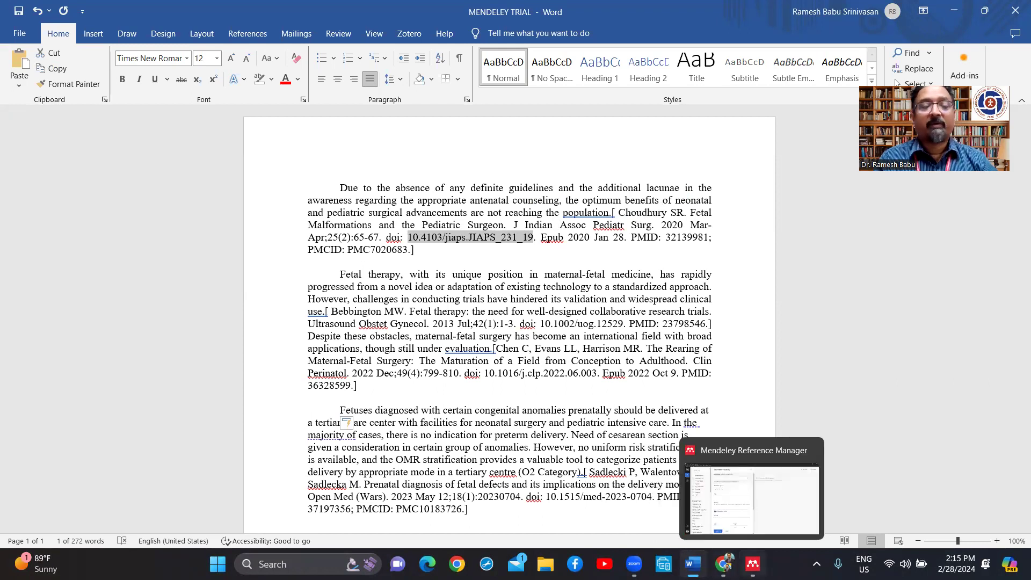
pyautogui.click(752, 564)
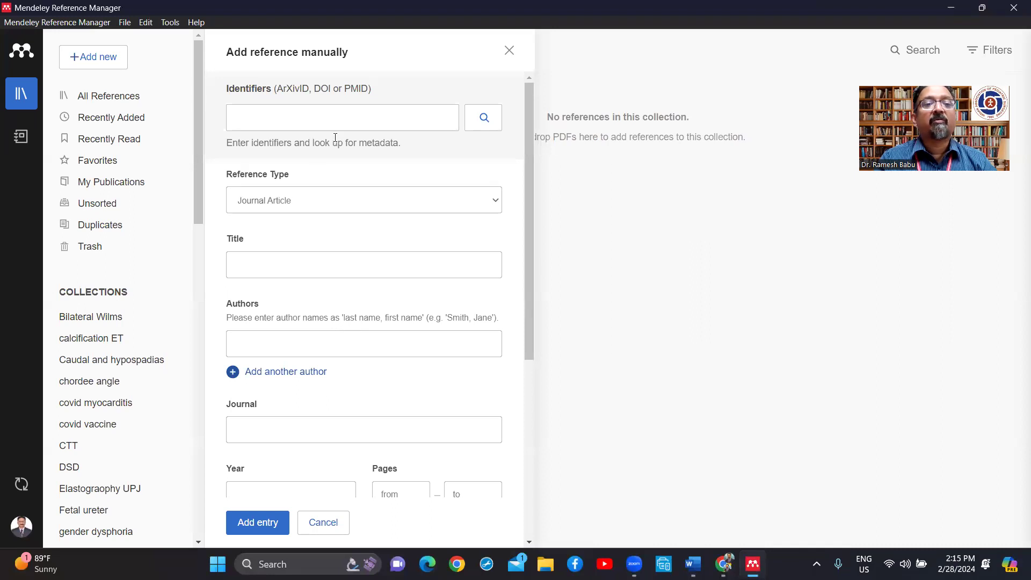
# Step: Add the 2020 paper 'Fetal malformations and the pediatric surgeon' via DOI lookup, then view All References
pyautogui.click(350, 123)
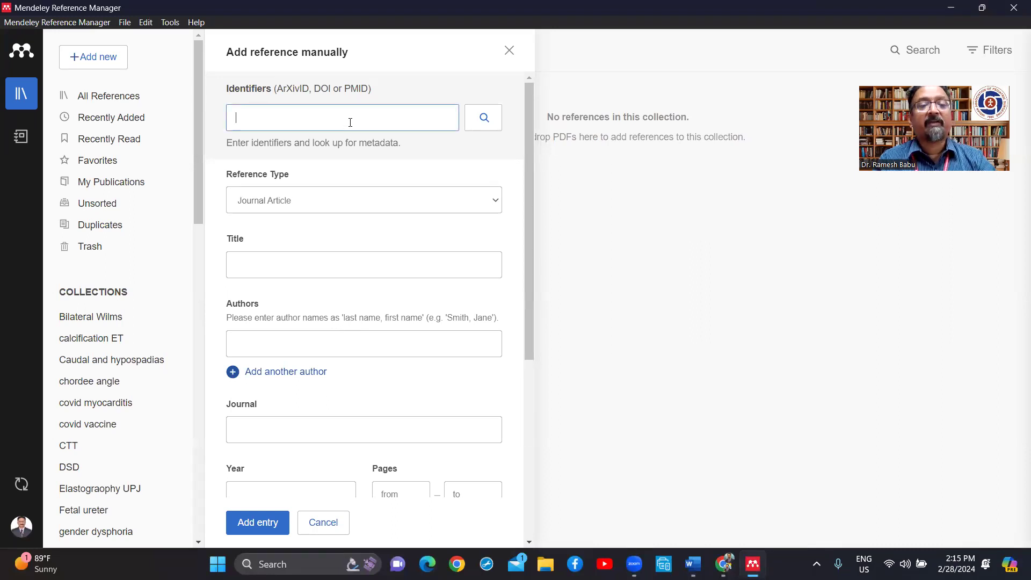
pyautogui.hotkey('ctrl', 'v')
pyautogui.click(482, 118)
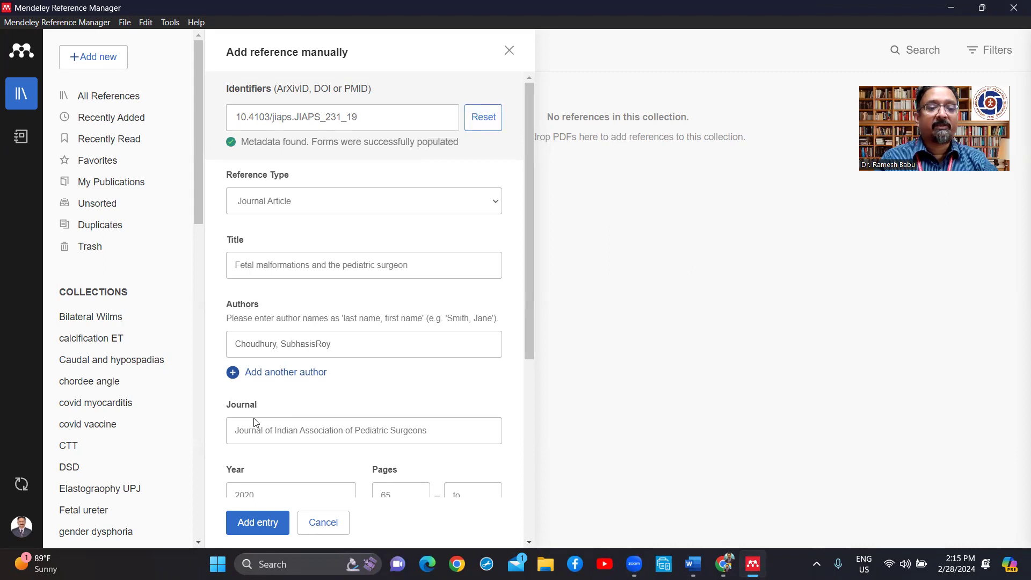
pyautogui.click(262, 525)
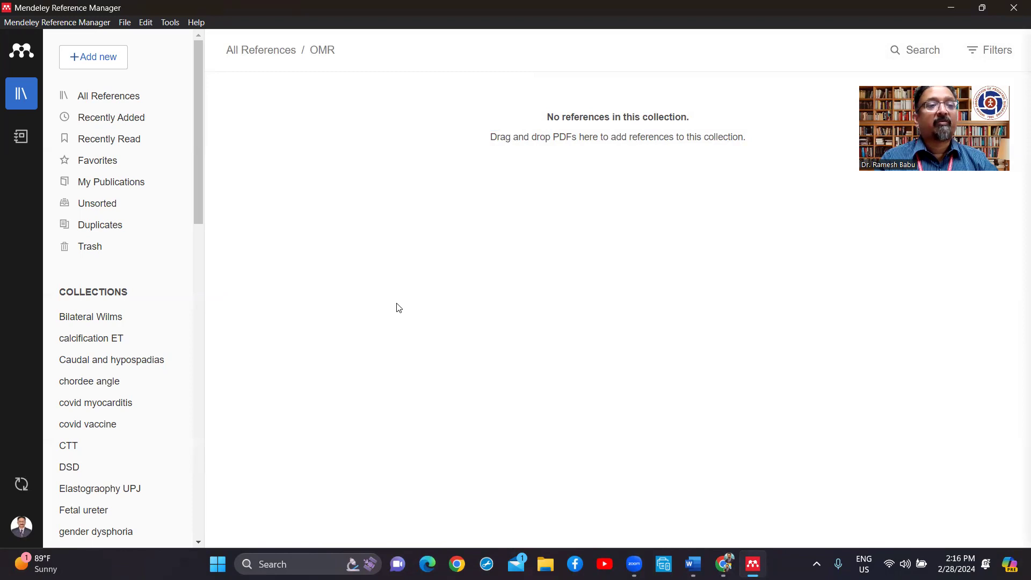
pyautogui.click(130, 100)
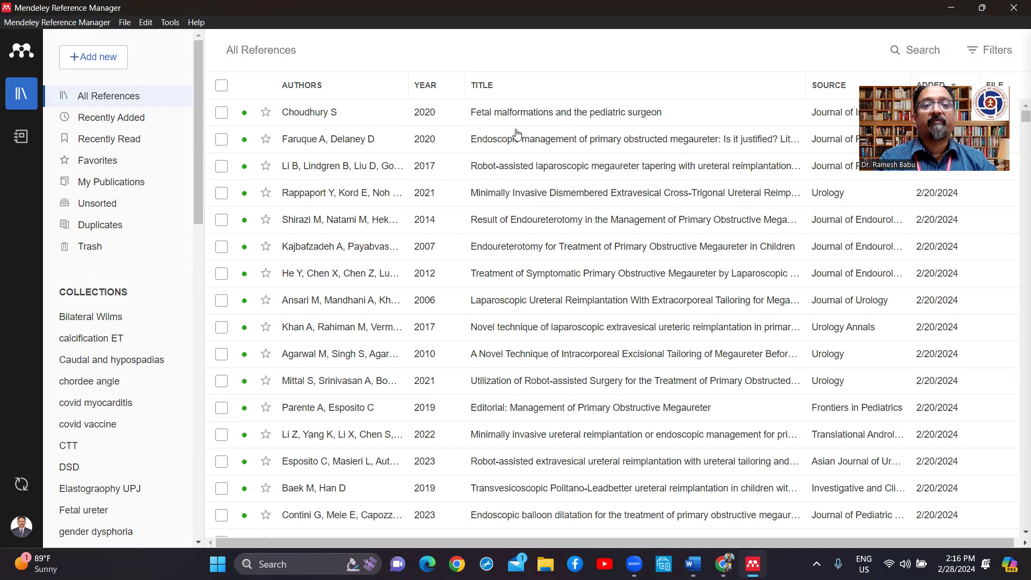
pyautogui.hotkey('alt', 'Tab')
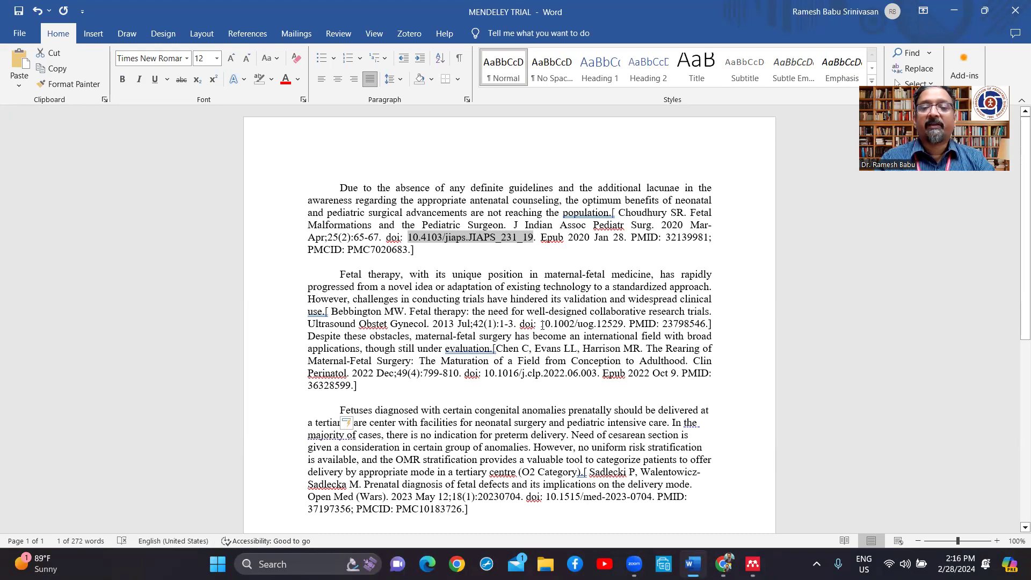
# Step: Select the second citation's DOI in Word and switch back to Mendeley
pyautogui.moveTo(541, 324); pyautogui.dragTo(615, 328)
pyautogui.hotkey('ctrl', 'c')
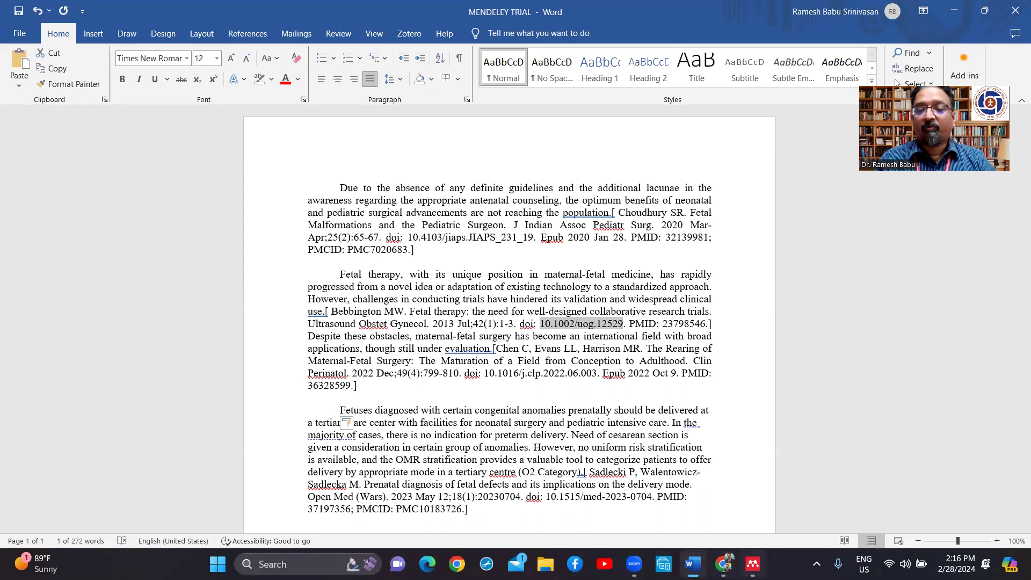
pyautogui.moveTo(752, 564)
pyautogui.click(752, 500)
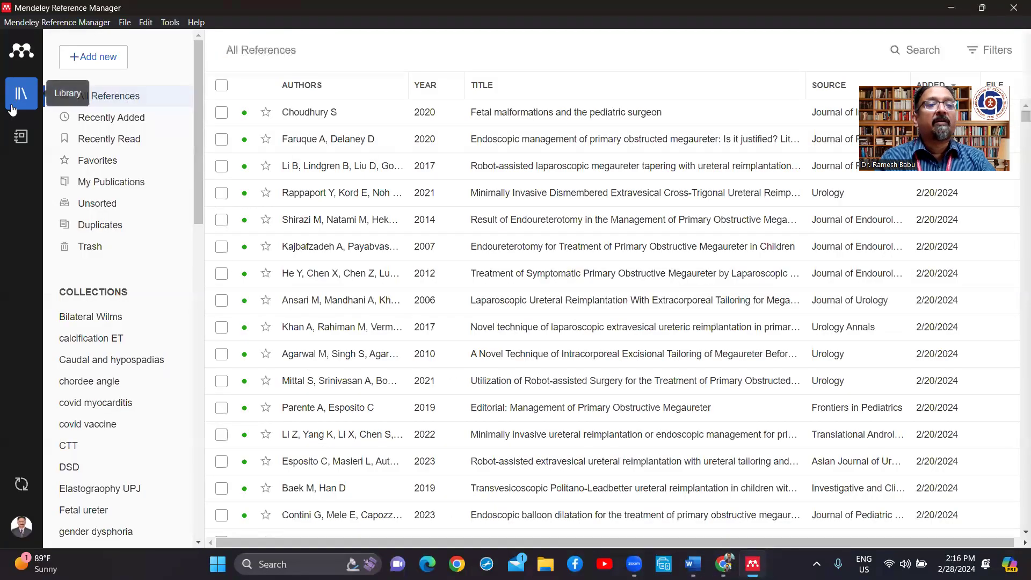
# Step: Add the 2013 article 'Fetal therapy: the need for well-designed collaborative research trials' by its DOI
pyautogui.click(106, 66)
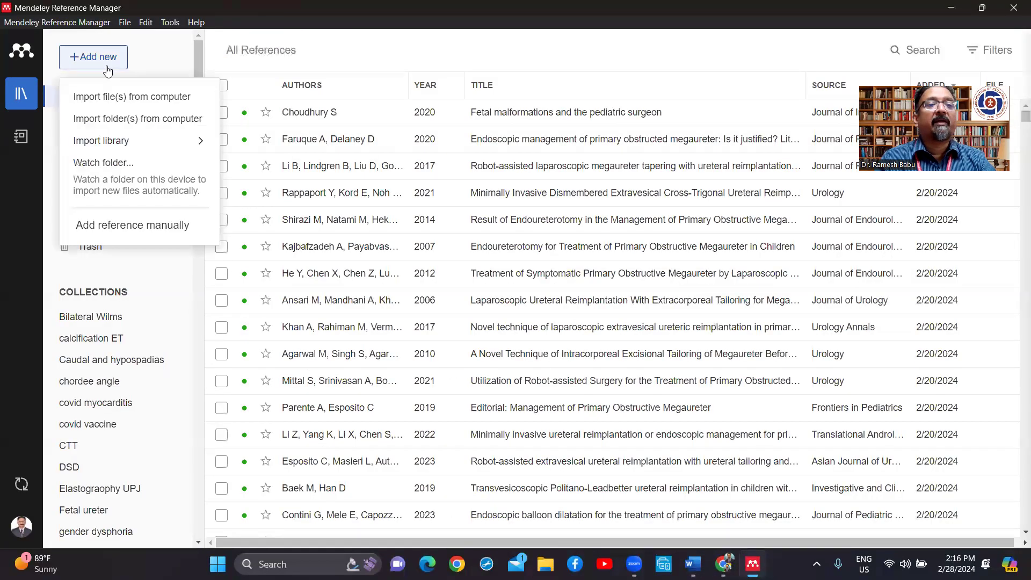
pyautogui.click(120, 229)
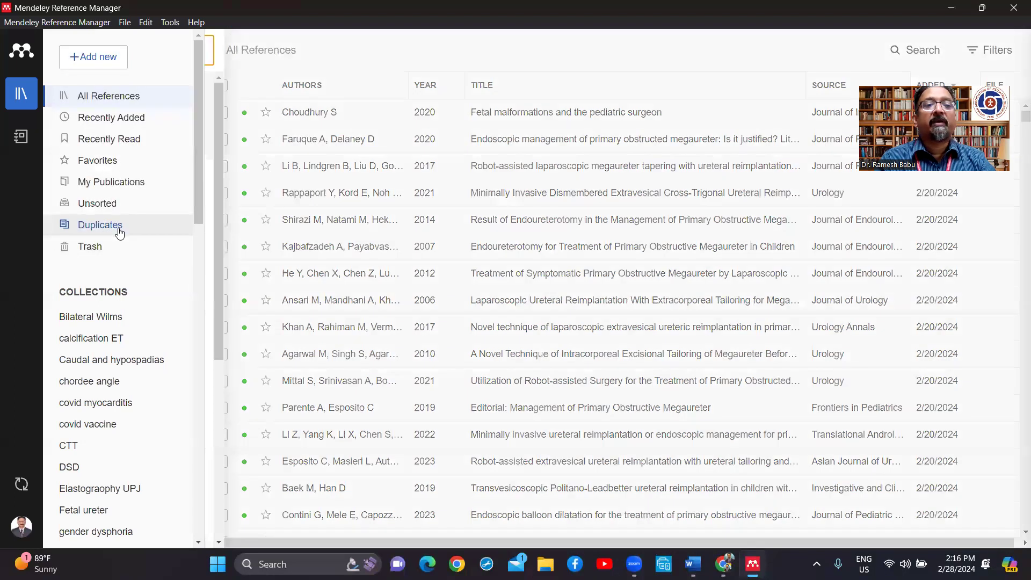
pyautogui.click(276, 125)
pyautogui.hotkey('ctrl', 'v')
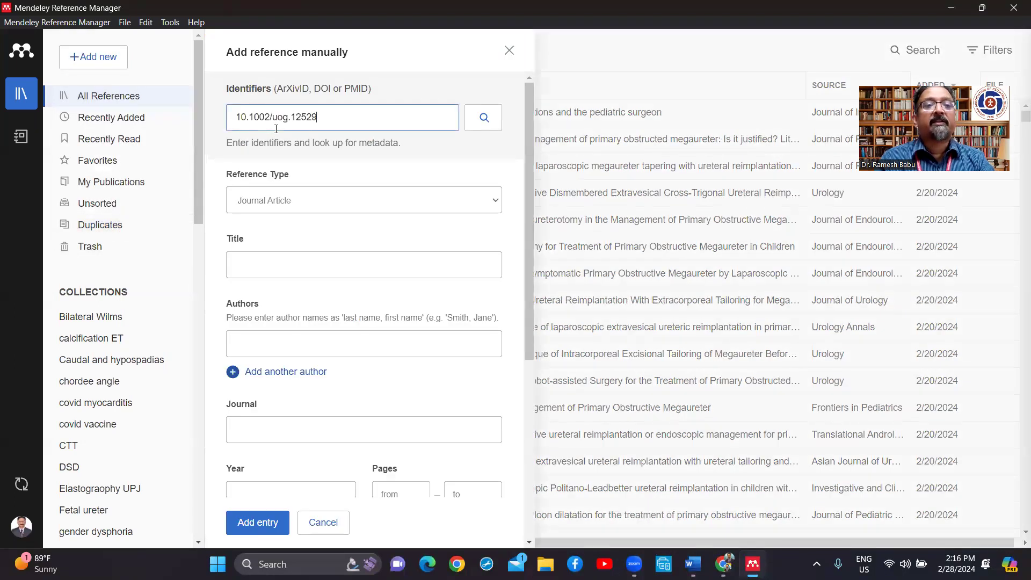
pyautogui.click(484, 119)
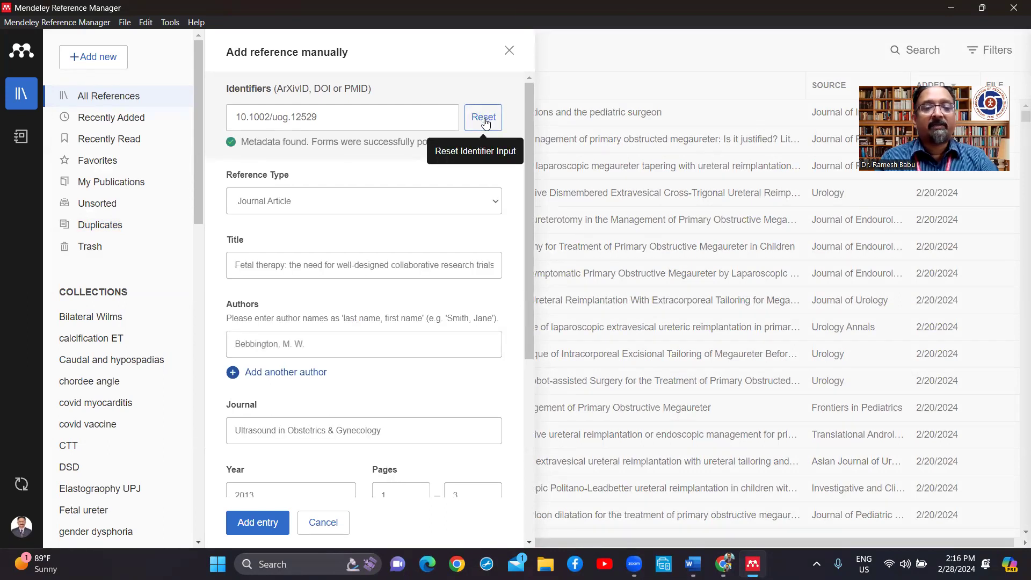
pyautogui.click(266, 522)
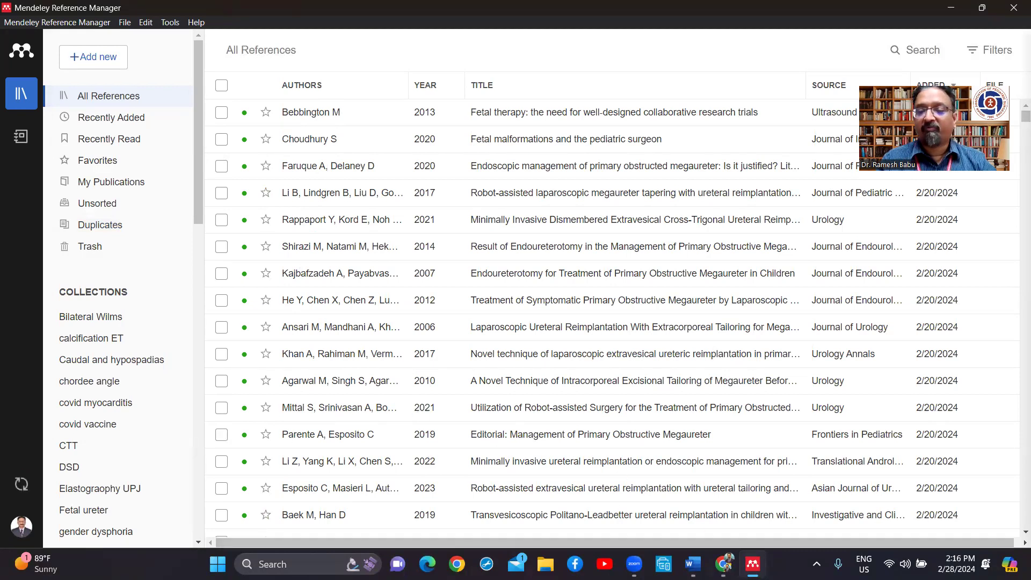
pyautogui.moveTo(753, 564)
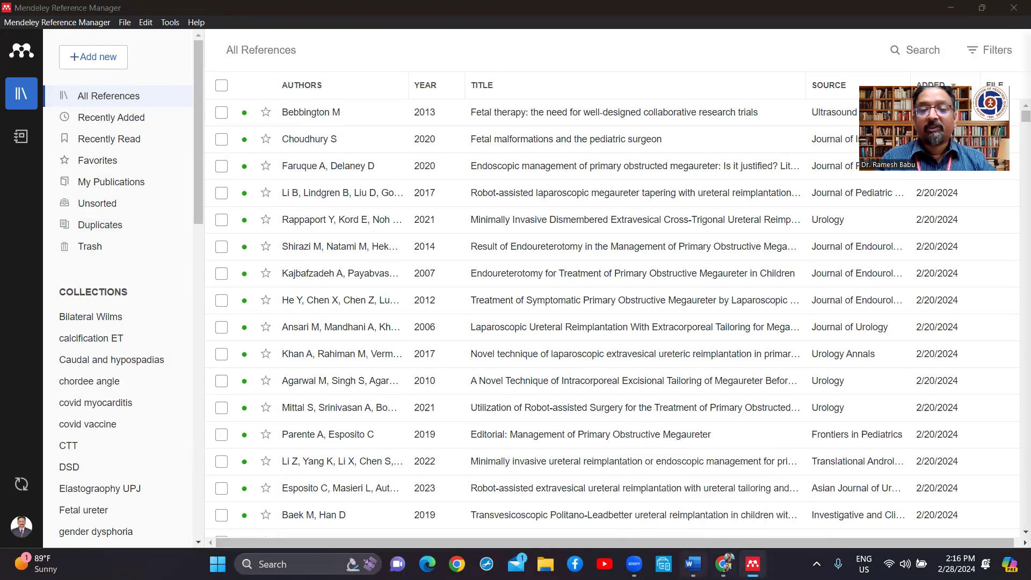
pyautogui.click(693, 564)
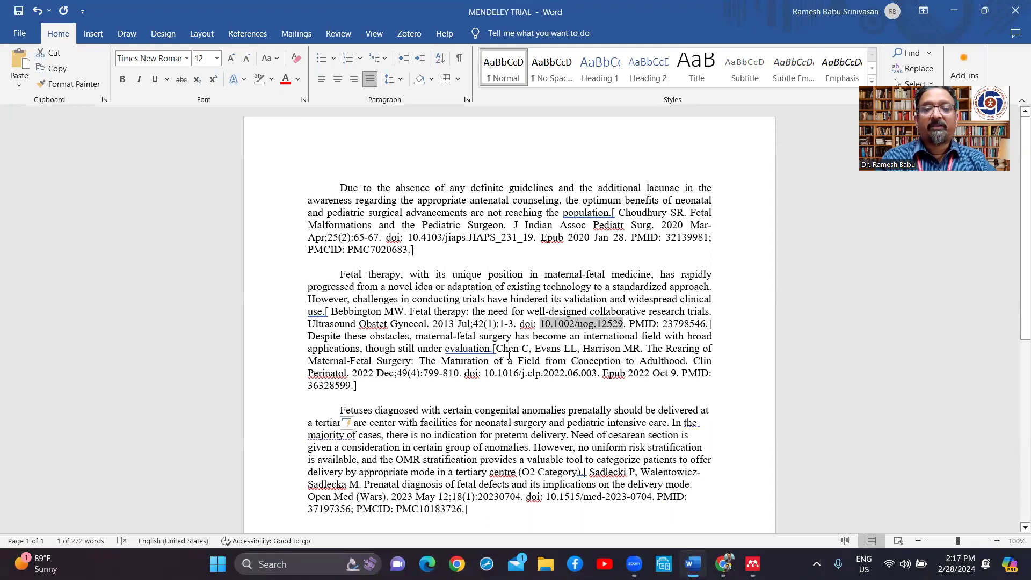
# Step: Add 'The Rearing of Maternal–Fetal Surgery' to Mendeley by looking up DOI 10.1016/j.clp.2022.06.003, then return to Word
pyautogui.moveTo(486, 373); pyautogui.dragTo(589, 375)
pyautogui.hotkey('ctrl', 'c')
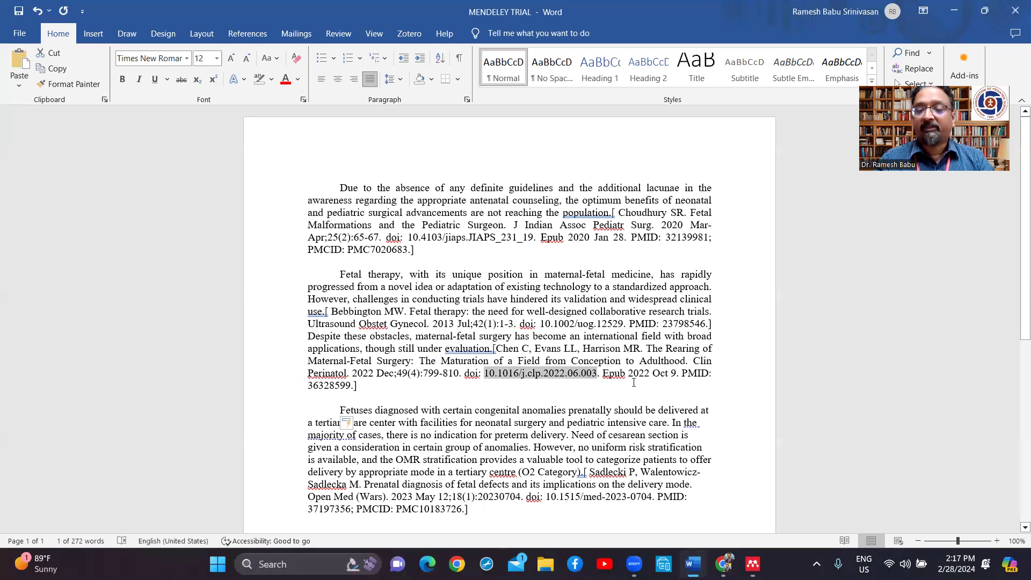
pyautogui.moveTo(725, 563)
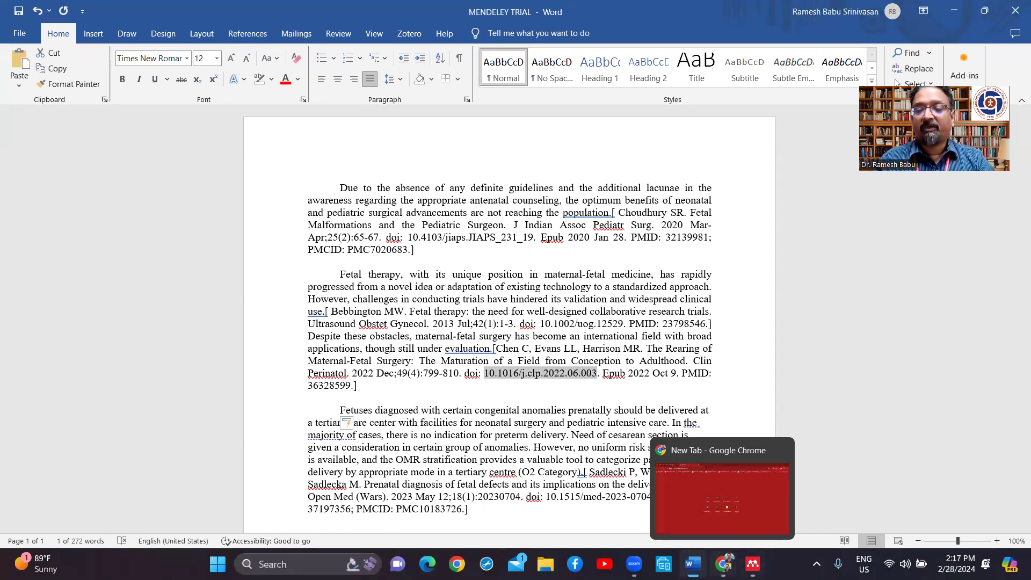
pyautogui.click(752, 564)
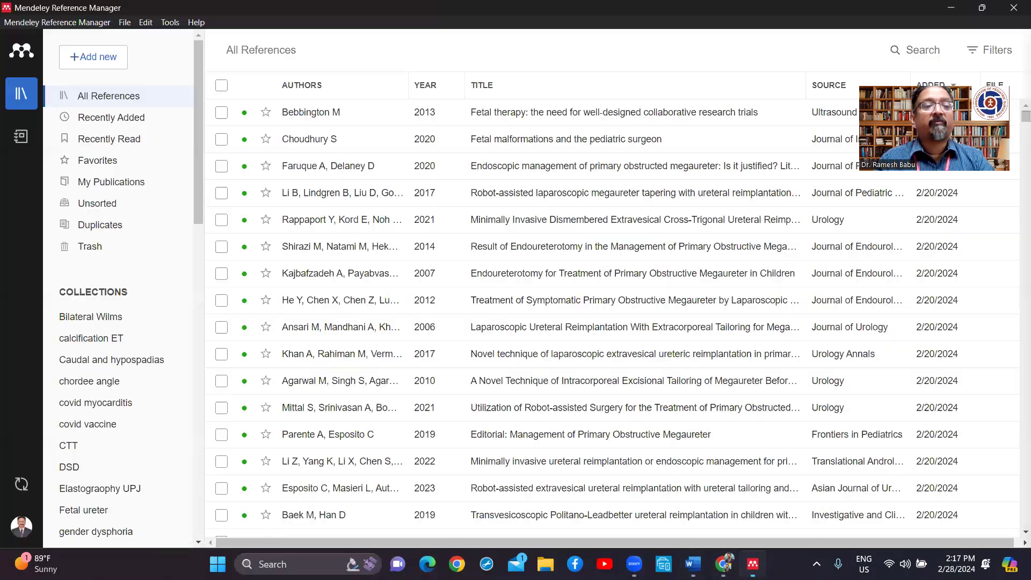
pyautogui.click(104, 68)
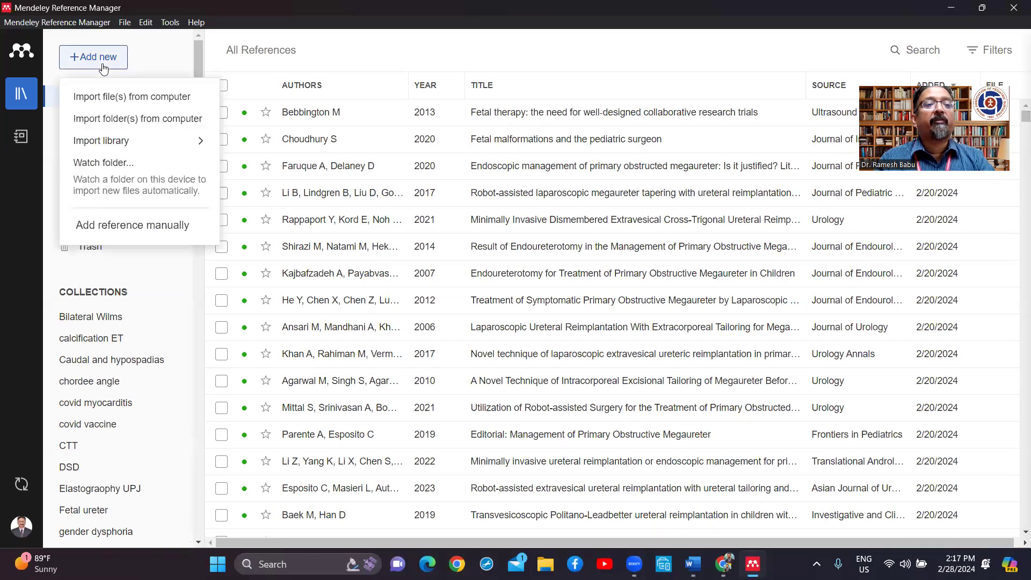
pyautogui.click(112, 228)
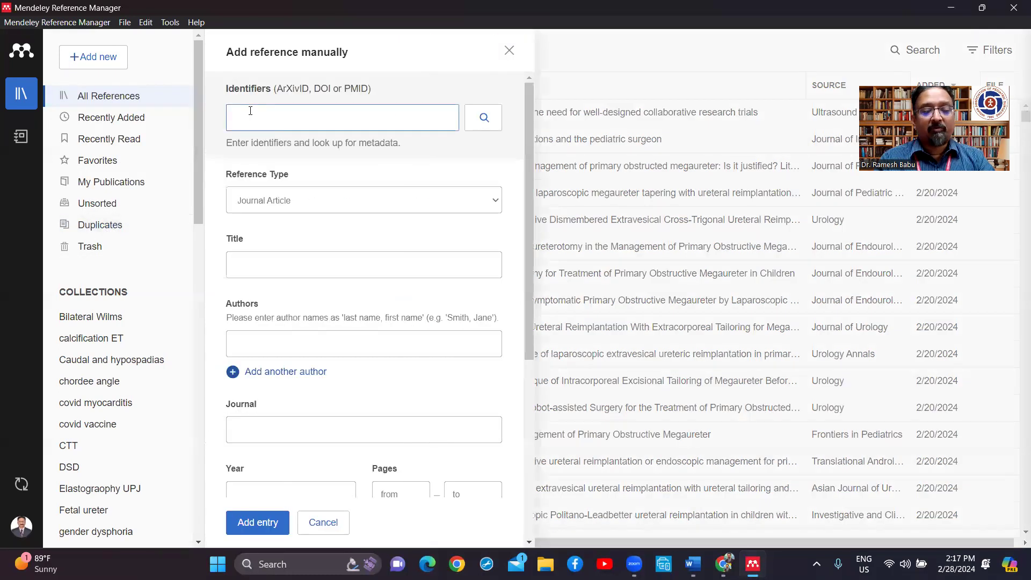
pyautogui.hotkey('ctrl', 'v')
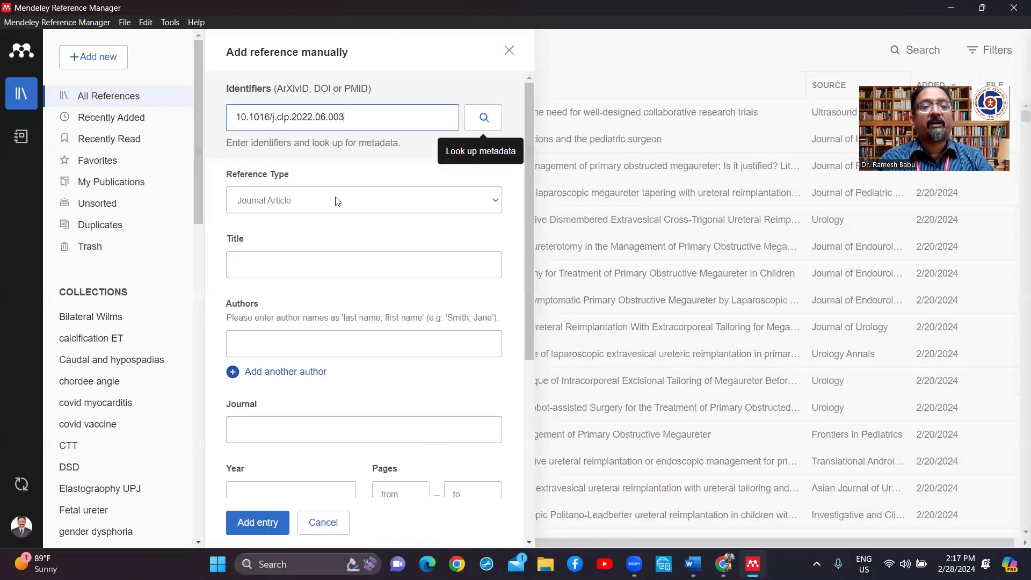
pyautogui.click(483, 119)
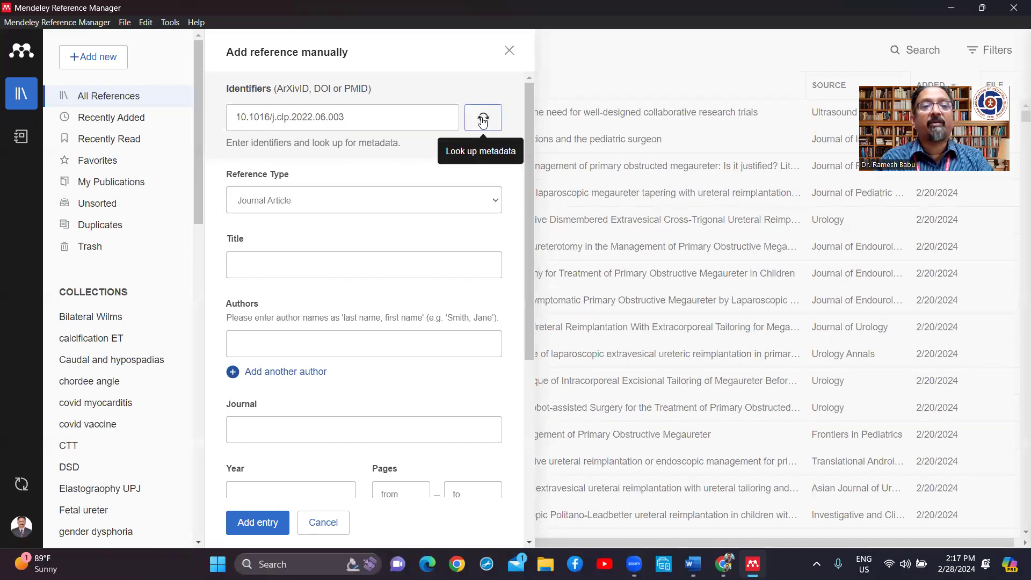
pyautogui.click(263, 524)
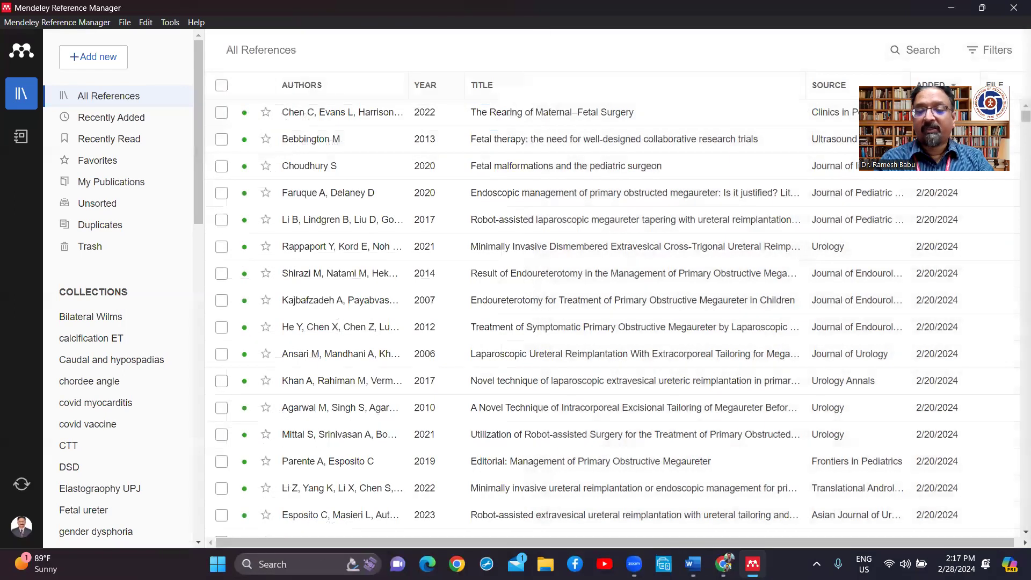
pyautogui.click(692, 564)
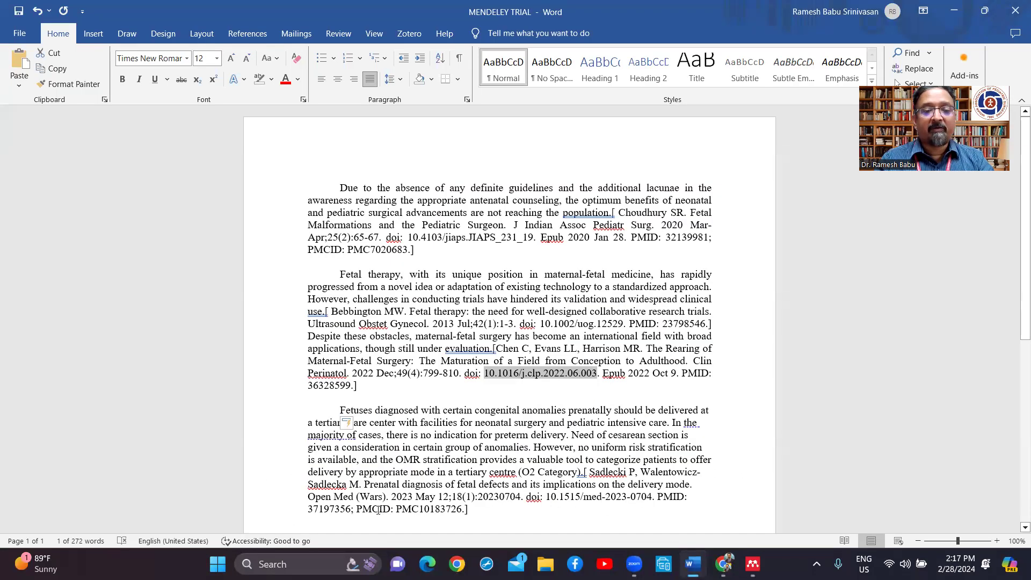
# Step: Add the 2023 prenatal diagnosis of fetal defects article to Mendeley via PMID 37197356, then return to Word
pyautogui.doubleClick(332, 510)
pyautogui.hotkey('ctrl', 'c')
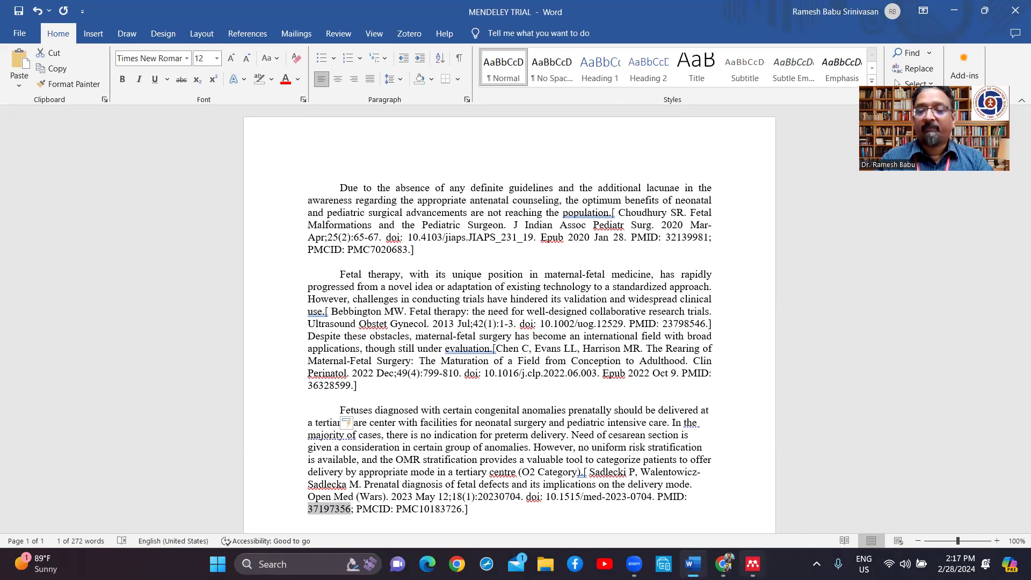
pyautogui.click(752, 563)
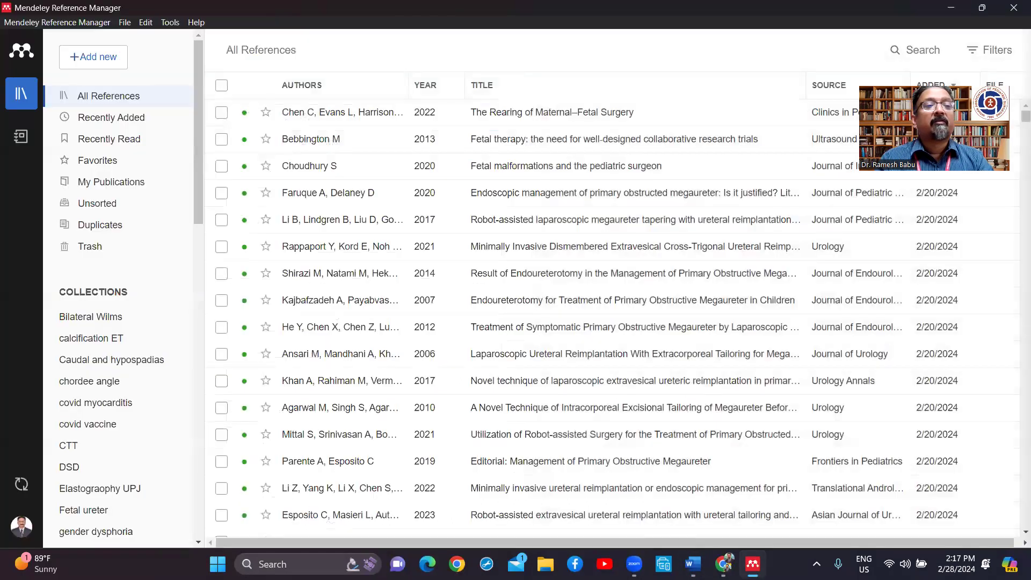
pyautogui.click(118, 67)
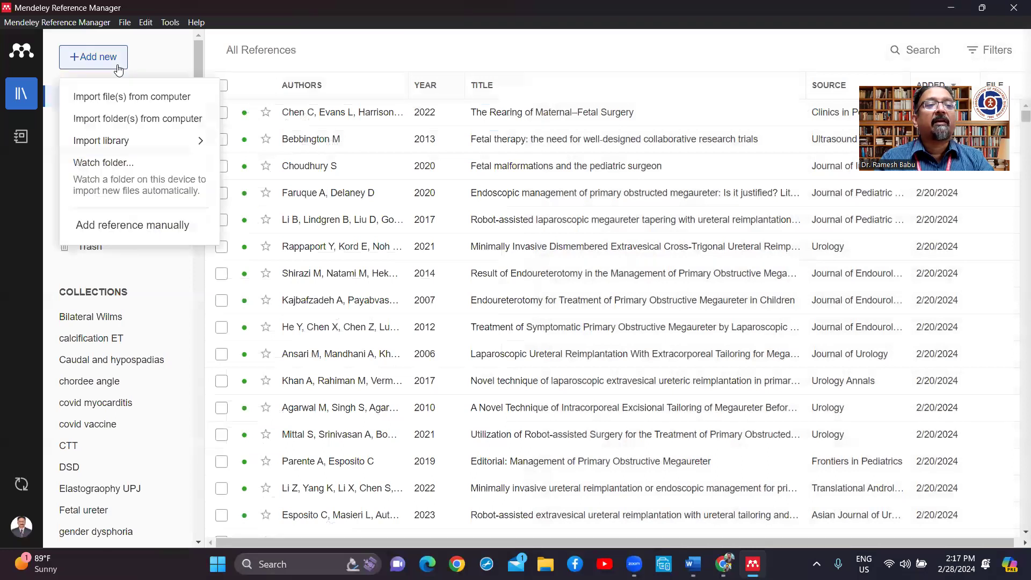
pyautogui.click(115, 225)
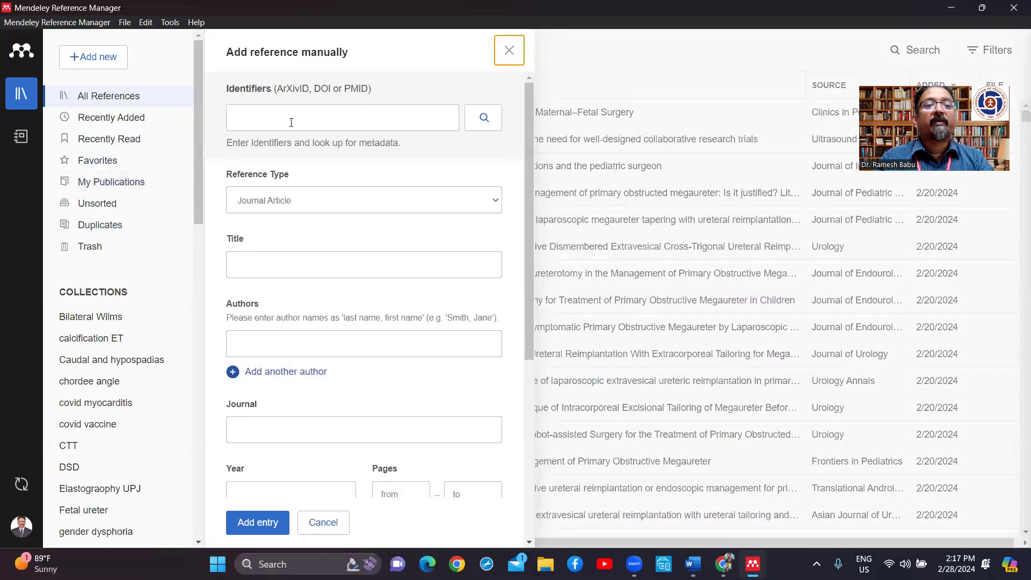
pyautogui.hotkey('ctrl', 'v')
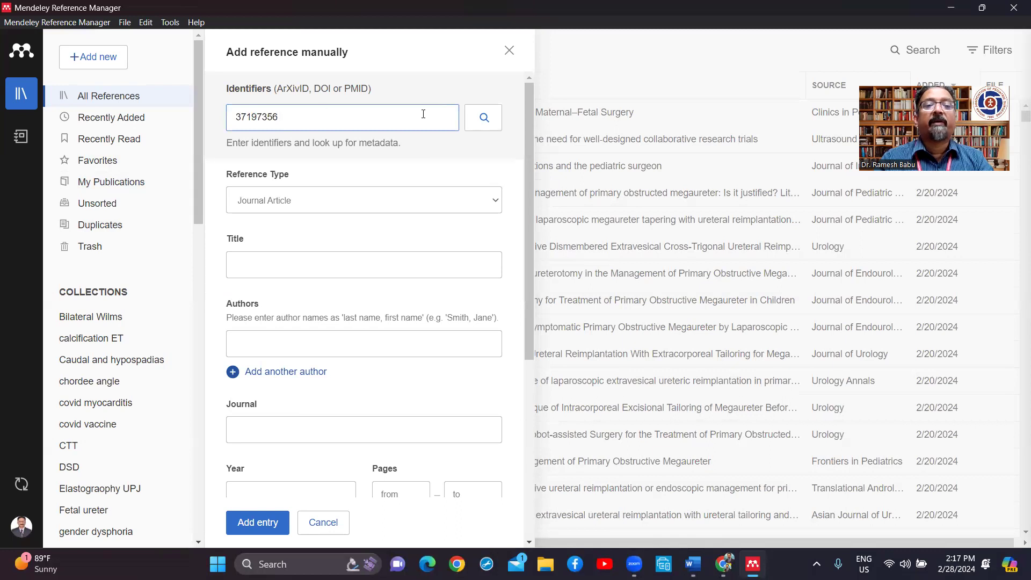
pyautogui.click(486, 121)
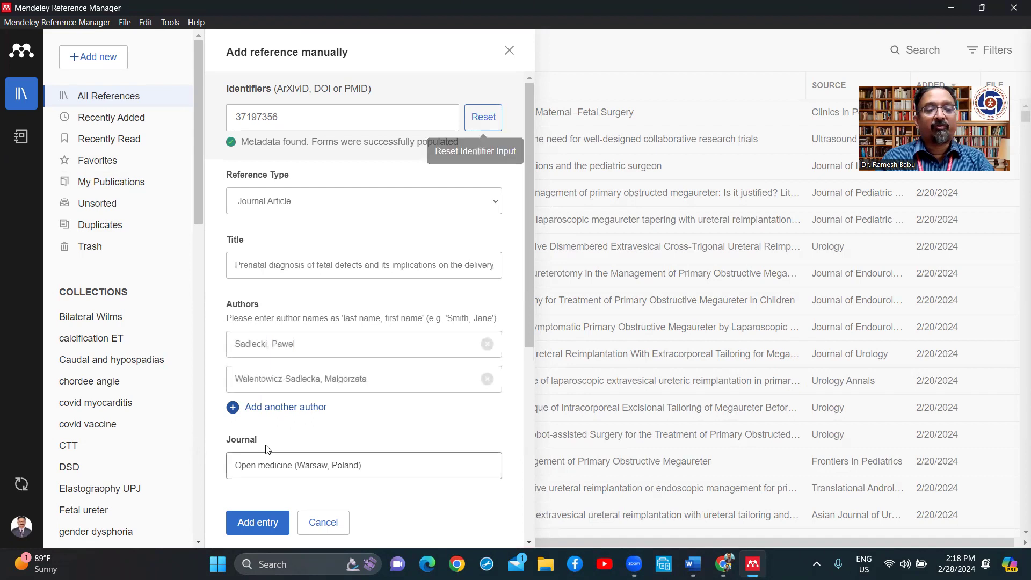
pyautogui.click(261, 531)
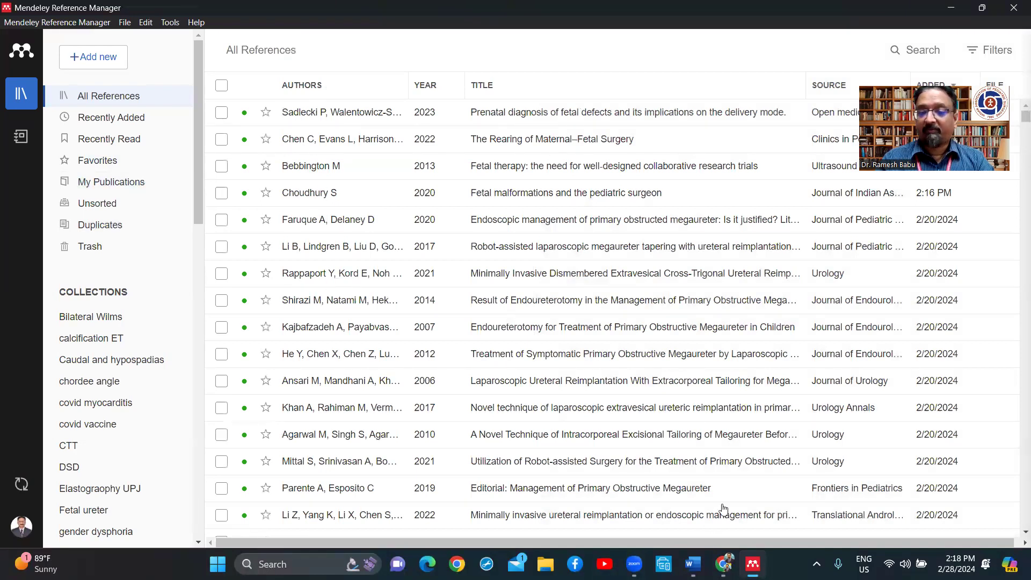
pyautogui.click(693, 563)
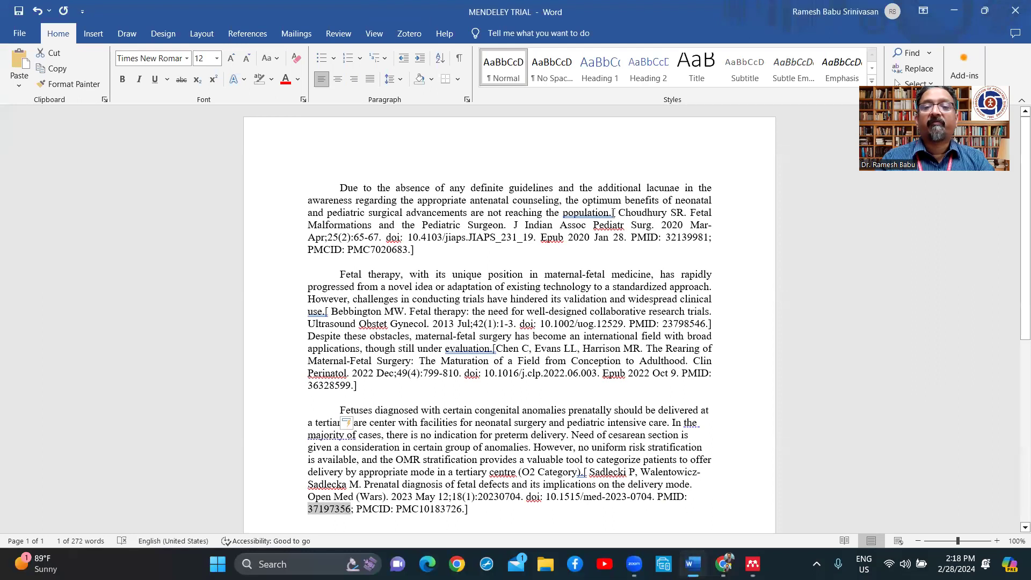
# Step: Replace the bracketed Choudhury reference after 'population' with a period
pyautogui.moveTo(613, 213); pyautogui.dragTo(525, 248)
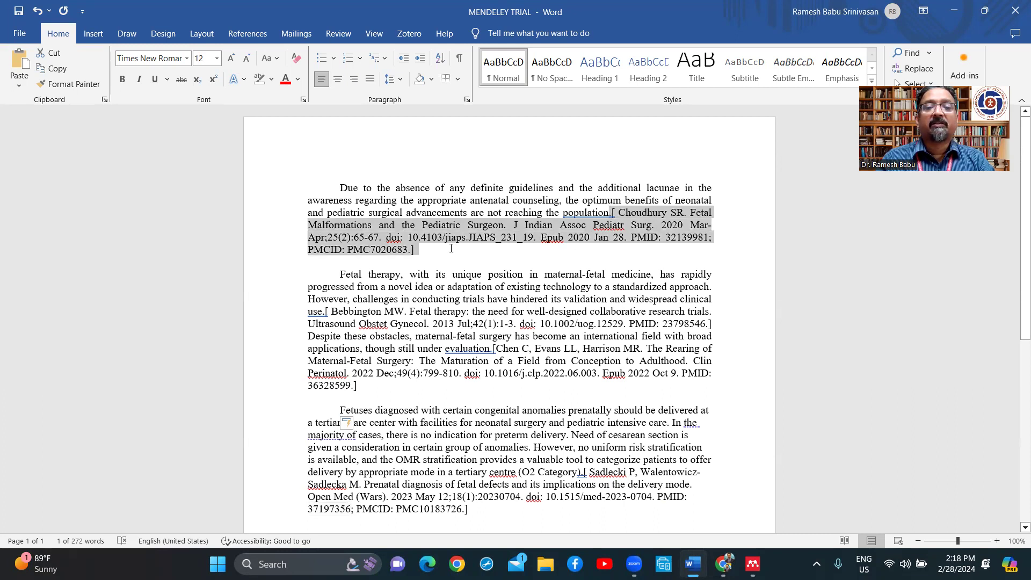
pyautogui.moveTo(451, 248); pyautogui.dragTo(452, 251)
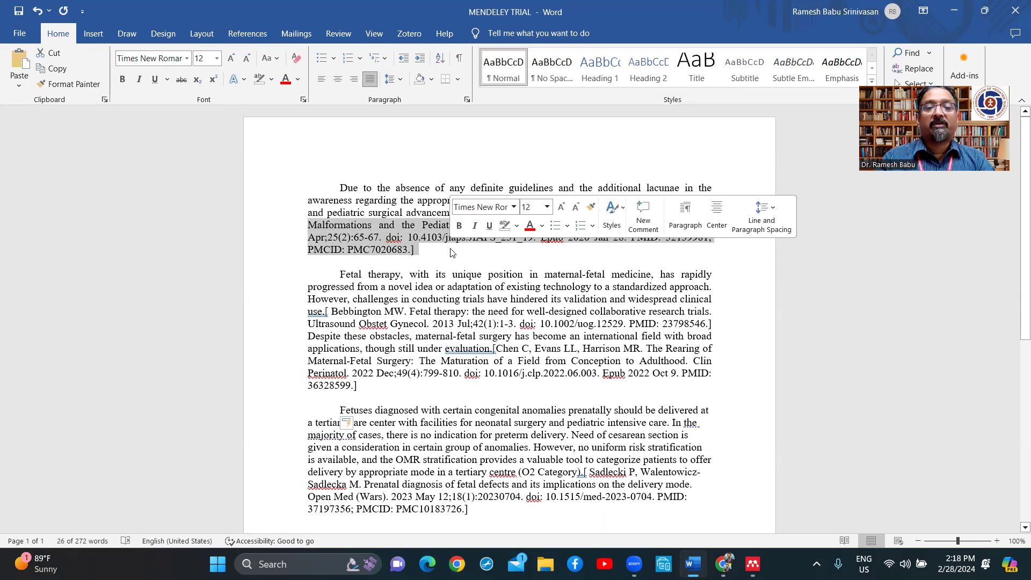
pyautogui.press('Delete')
pyautogui.press('Delete')
pyautogui.write('.')
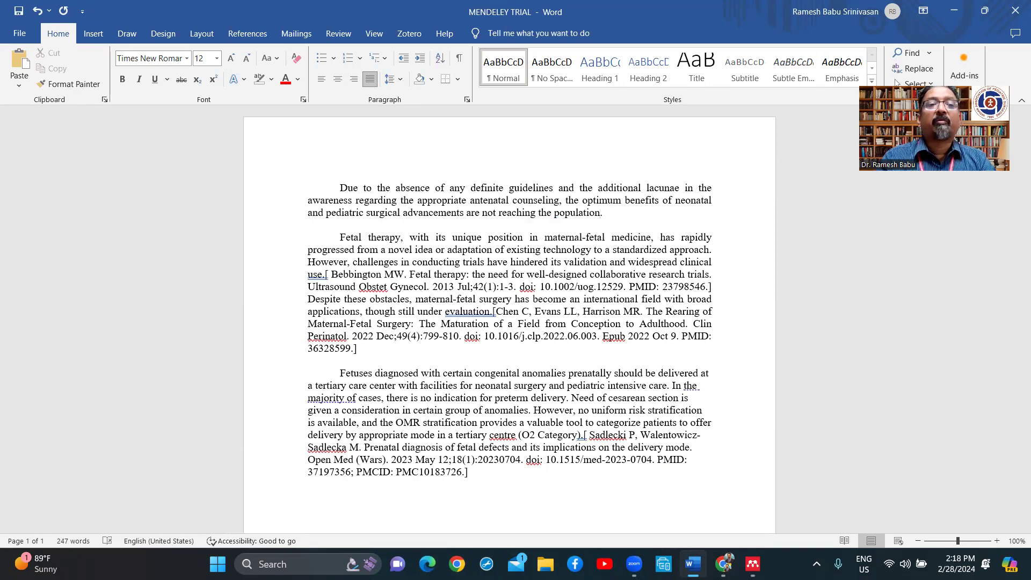
pyautogui.click(242, 36)
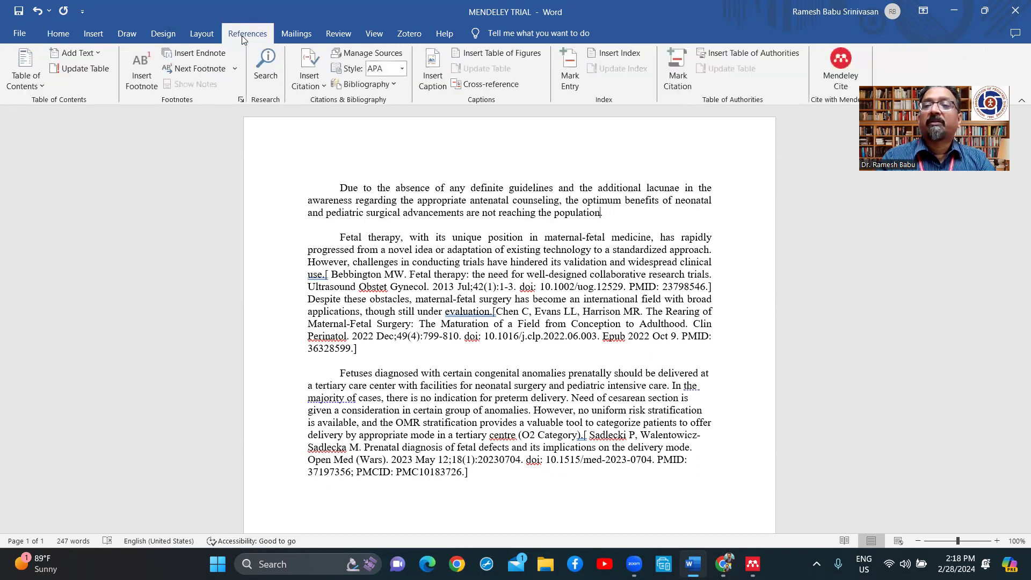
# Step: Open the Mendeley Cite pane and sign in with the account password
pyautogui.click(842, 65)
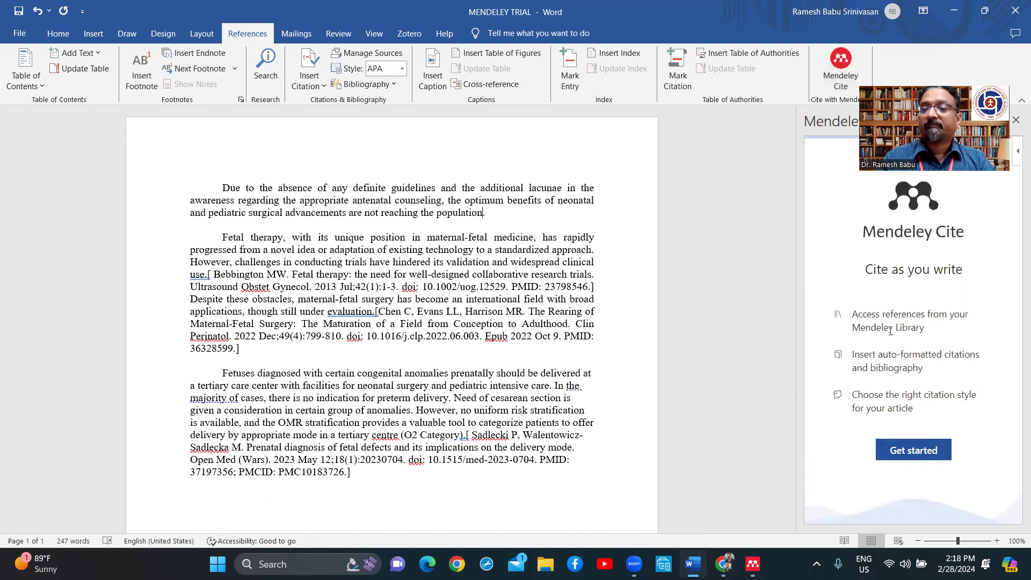
pyautogui.click(919, 450)
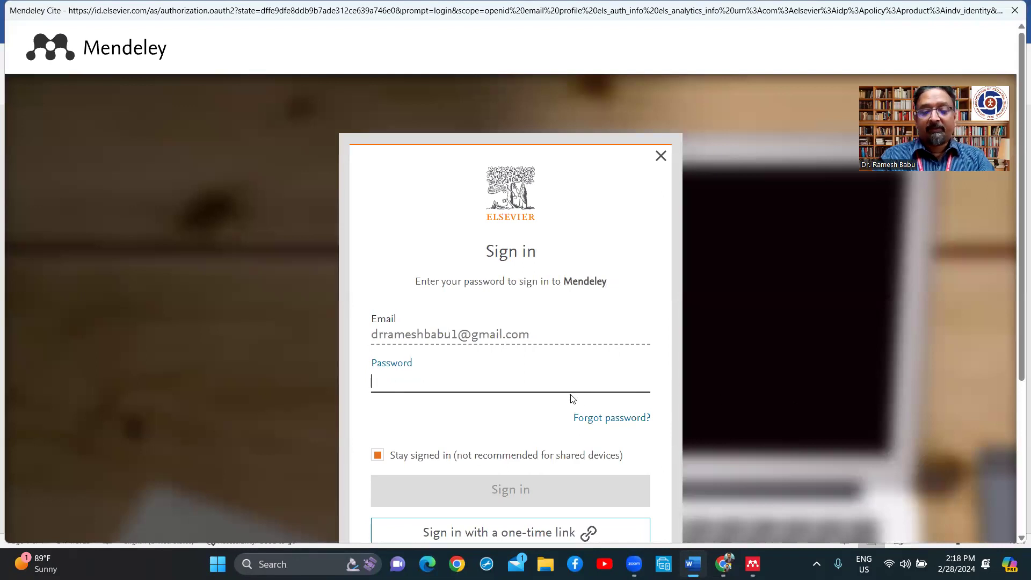
pyautogui.write('••••••')
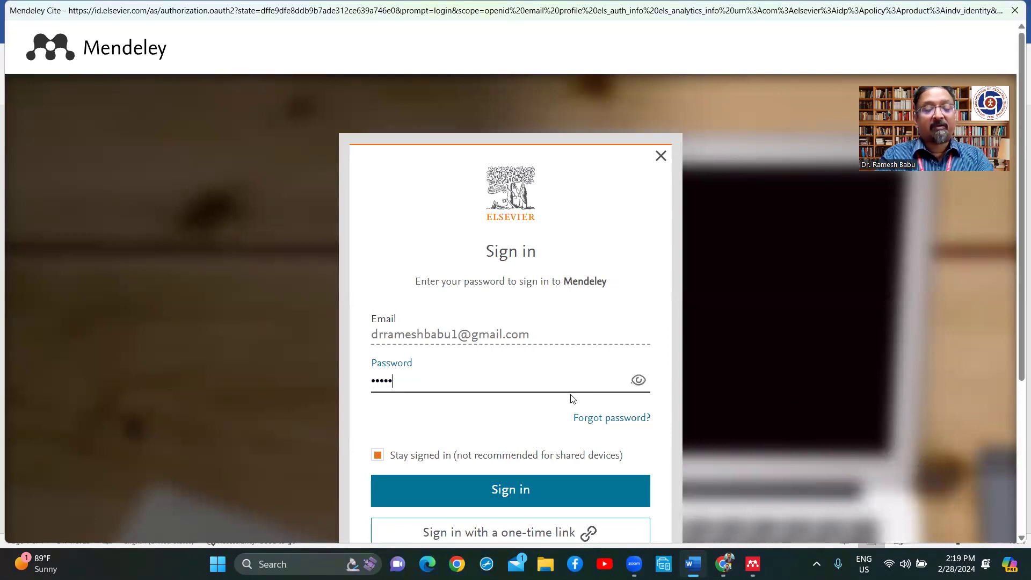
pyautogui.write('•••')
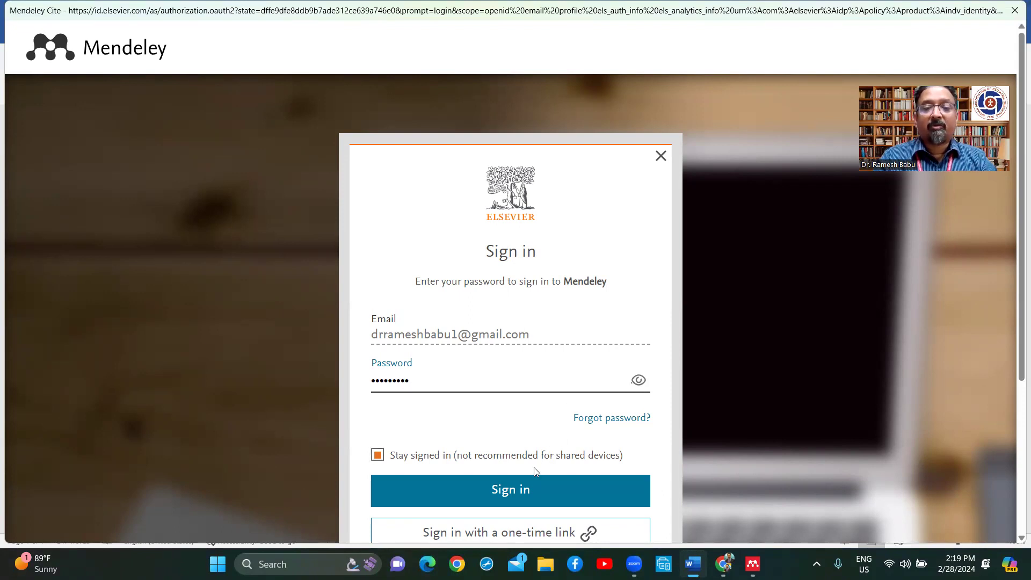
pyautogui.click(525, 487)
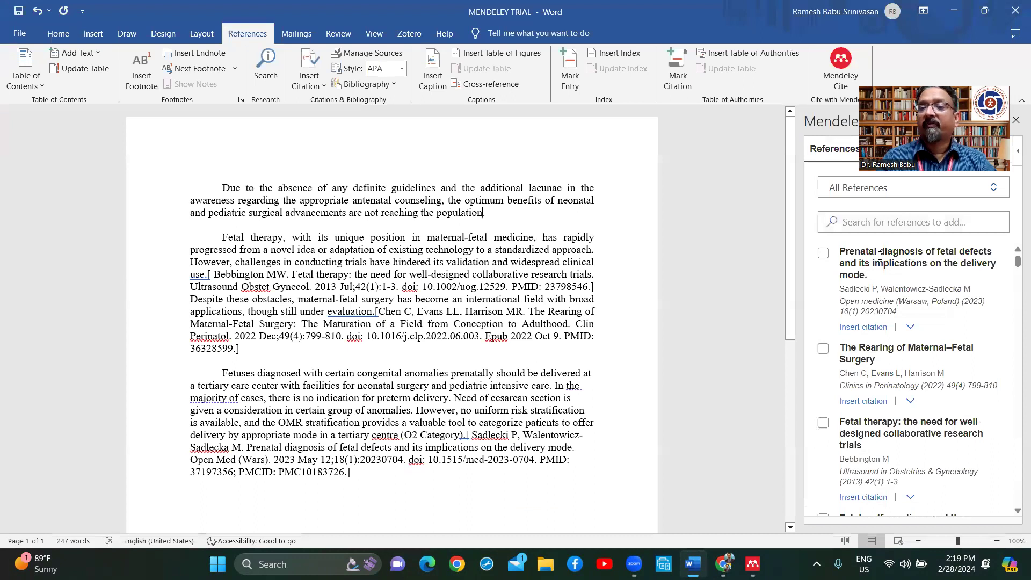
# Step: Cite (Choudhury, 2020) after 'population' and replace the pasted Bebbington reference with (Bebbington, 2013)
pyautogui.scroll(-3, 859, 421)
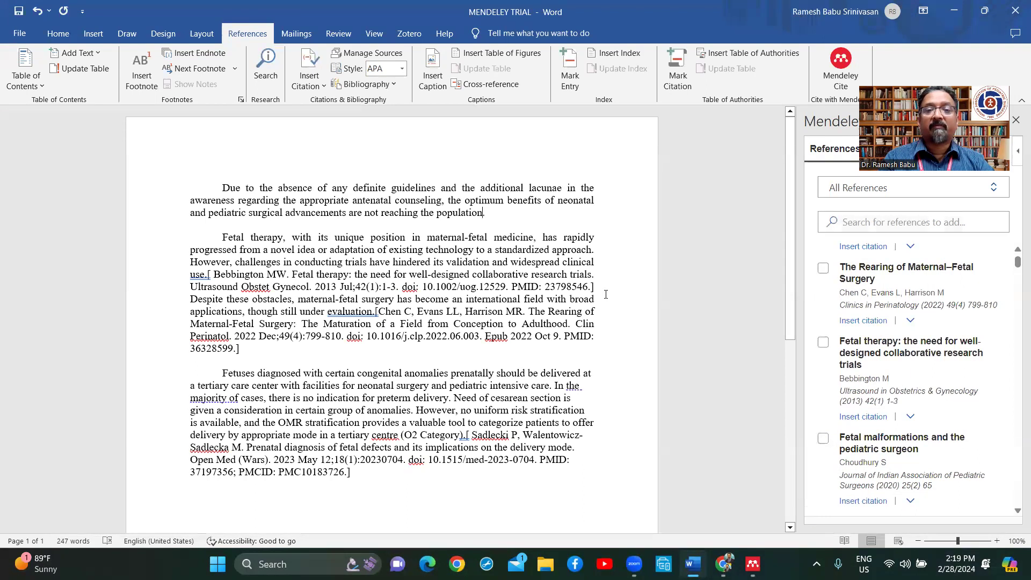
pyautogui.click(857, 501)
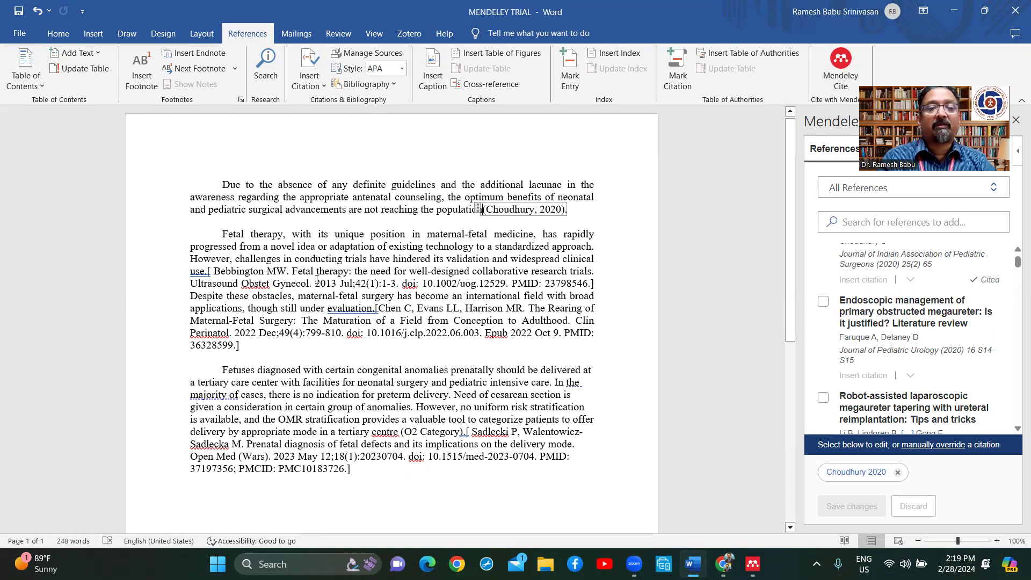
pyautogui.moveTo(213, 271); pyautogui.dragTo(619, 285)
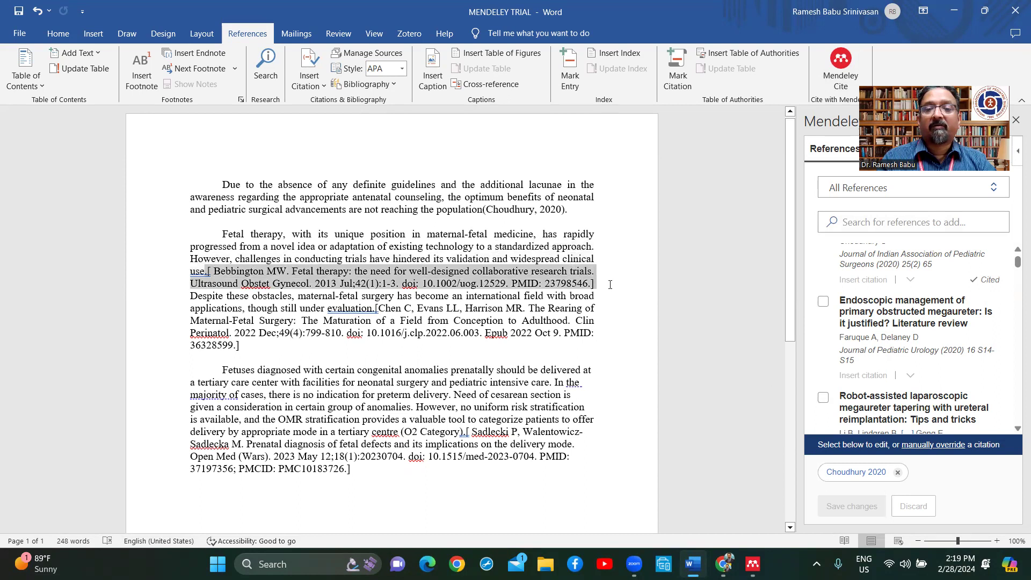
pyautogui.press('Delete')
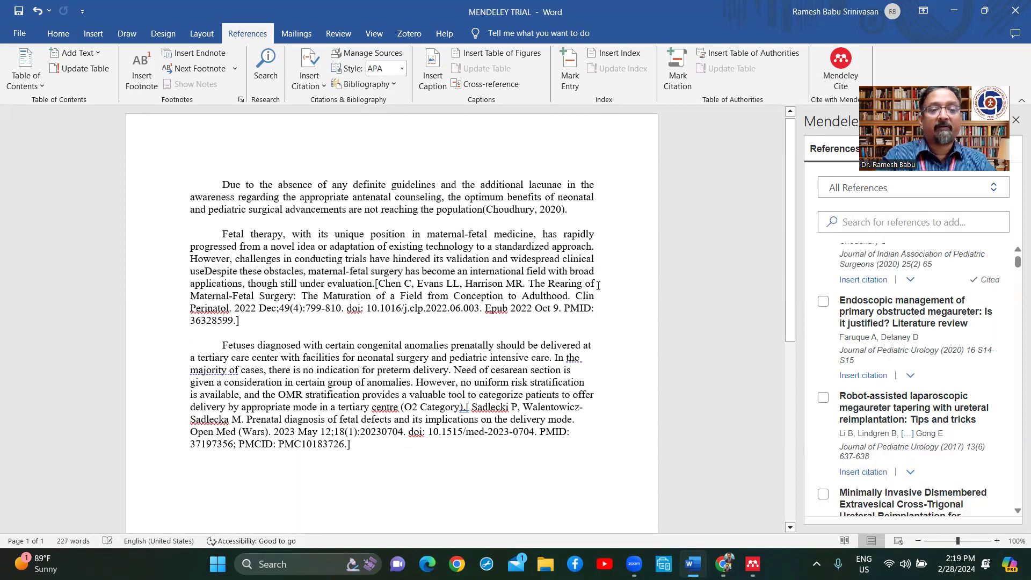
pyautogui.write('.')
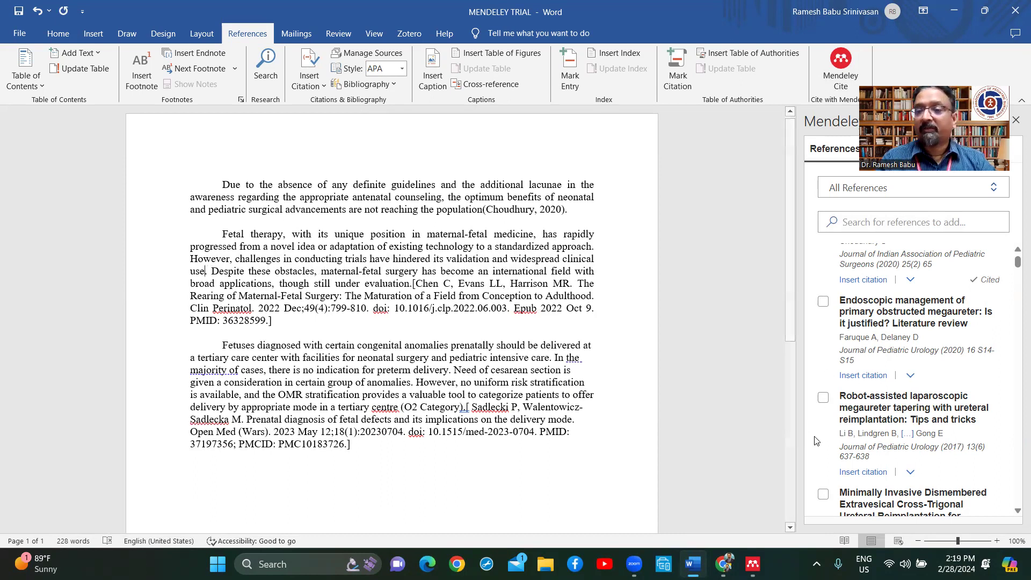
pyautogui.scroll(3, 885, 369)
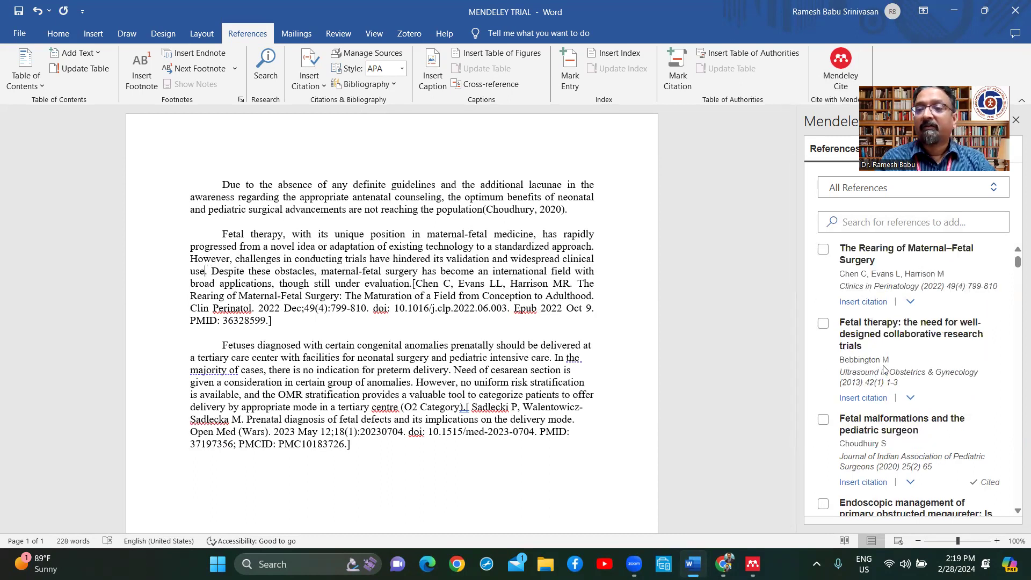
pyautogui.scroll(2, 884, 369)
pyautogui.scroll(-1, 883, 370)
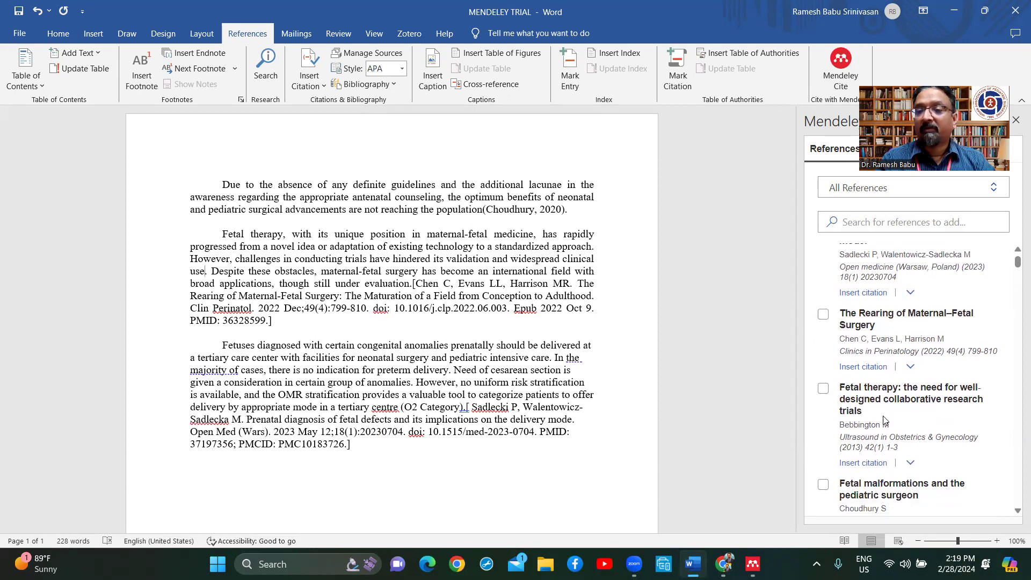
pyautogui.click(863, 463)
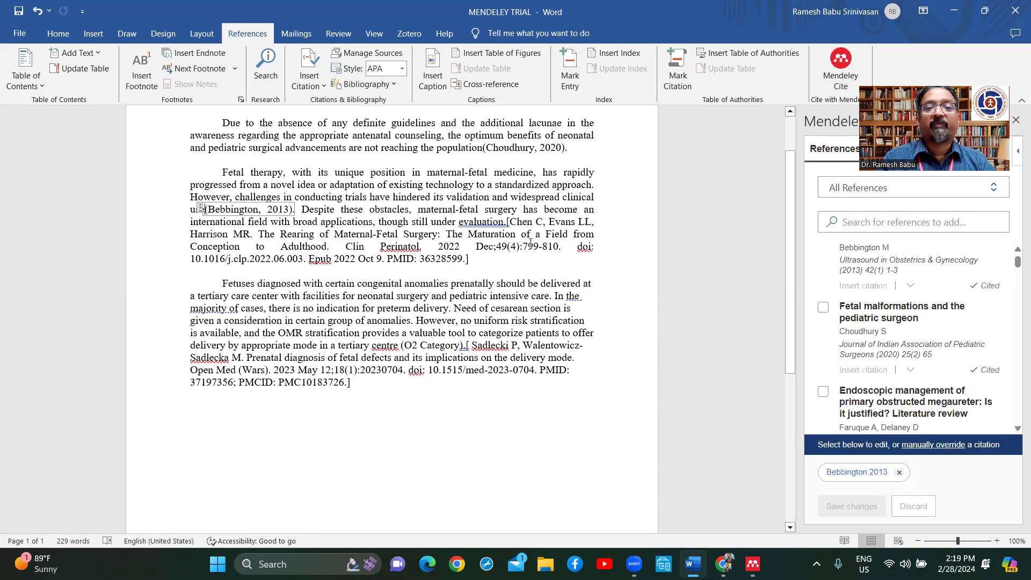
# Step: Replace the pasted Chen reference with the (Chen et al., 2022) citation after 'evaluation'
pyautogui.moveTo(507, 221); pyautogui.dragTo(491, 260)
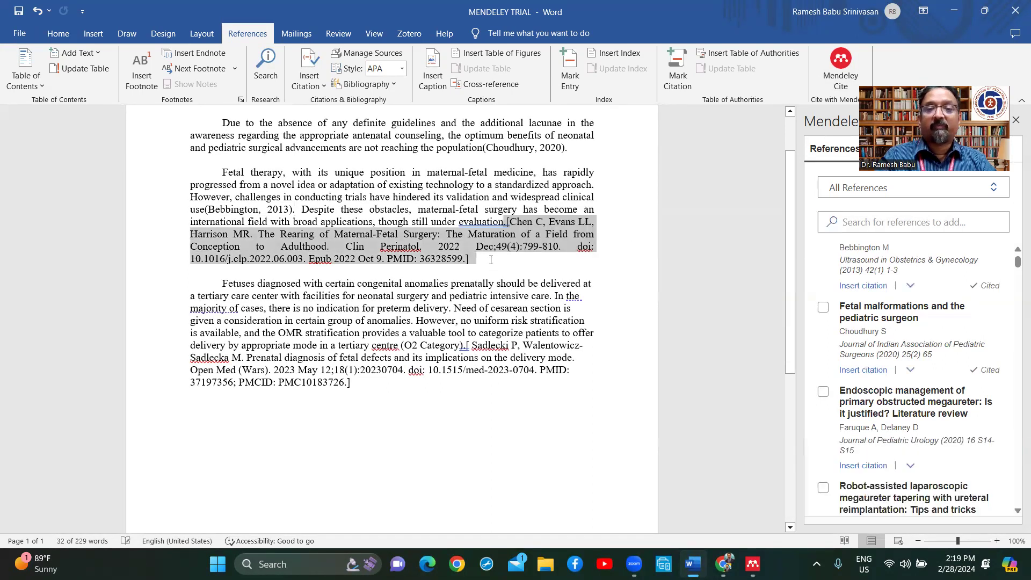
pyautogui.press('BackSpace')
pyautogui.write('.')
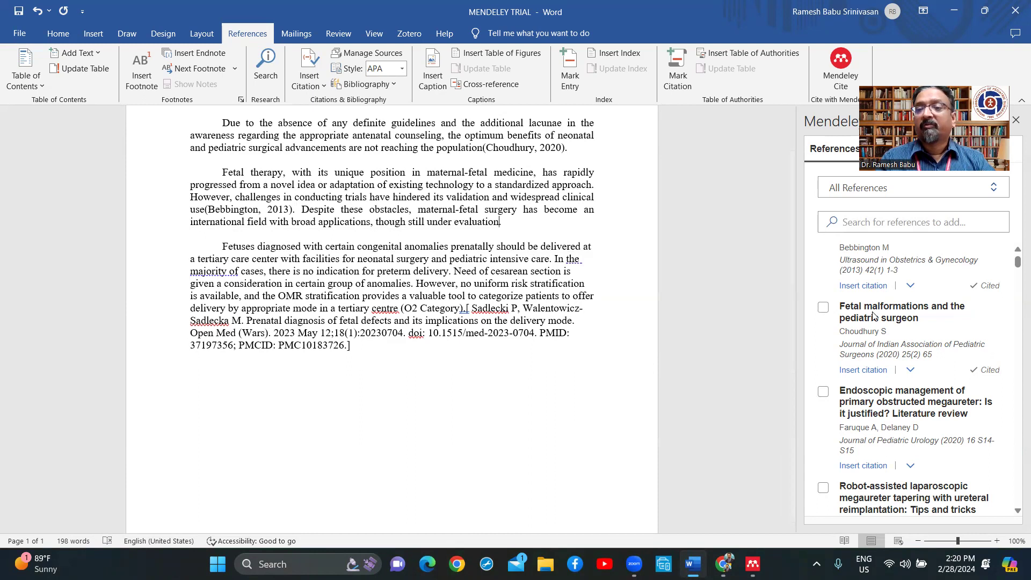
pyautogui.scroll(2, 873, 315)
pyautogui.scroll(1, 873, 315)
pyautogui.scroll(1, 873, 315)
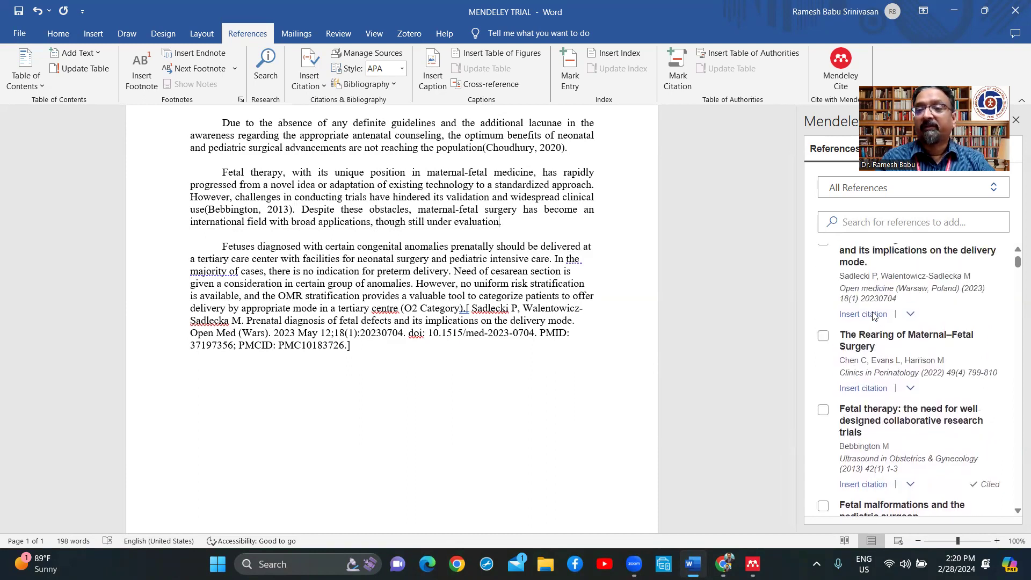
pyautogui.click(874, 387)
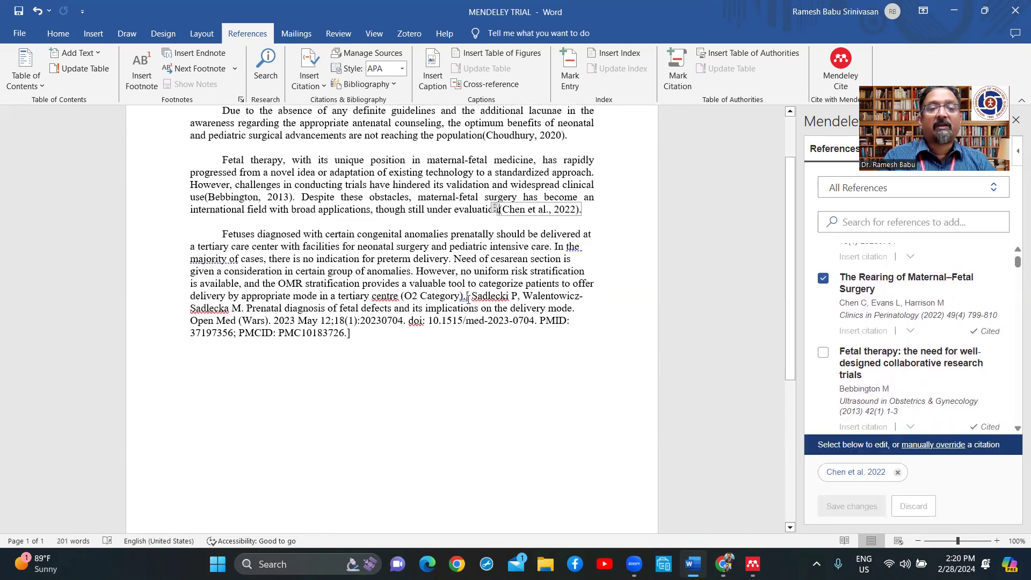
# Step: Delete the pasted Sadlecki reference text after '(O2 Category)' and retype the period
pyautogui.moveTo(472, 300); pyautogui.dragTo(351, 333)
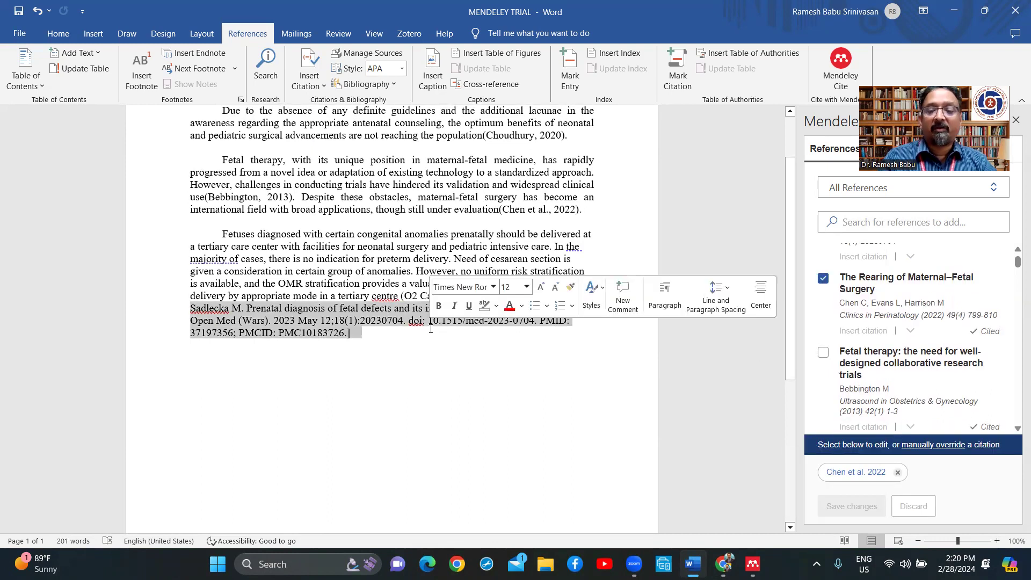
pyautogui.press('Delete')
pyautogui.press('BackSpace')
pyautogui.press('BackSpace')
pyautogui.press('BackSpace')
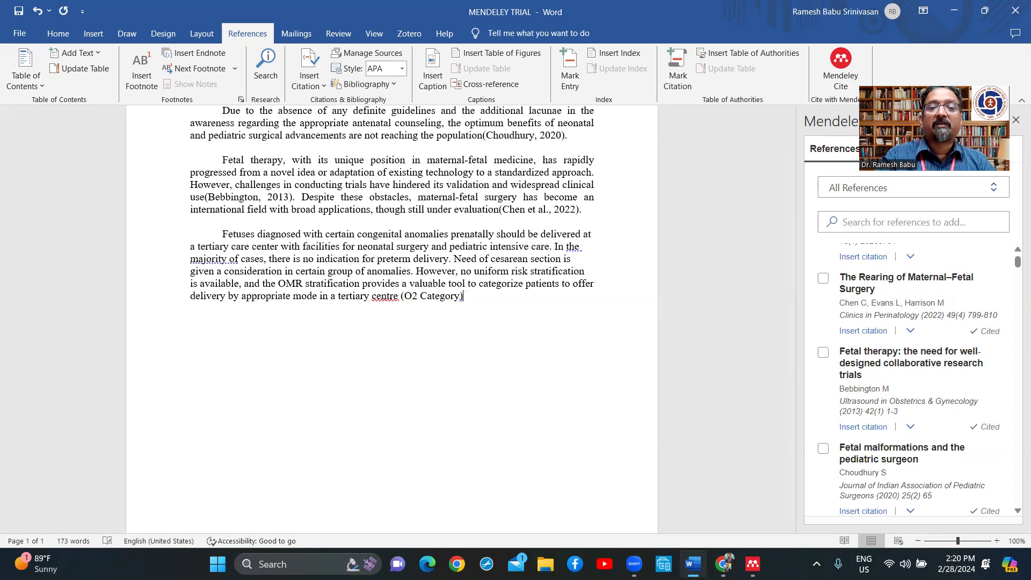
pyautogui.write('.')
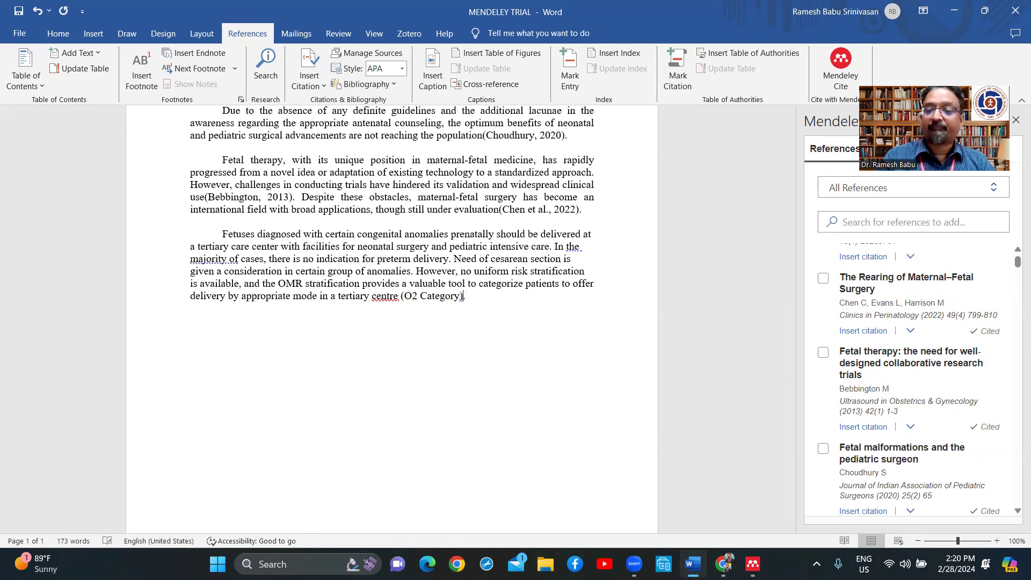
# Step: Cite (Sadlecki & Walentowicz-Sadlecka, 2023) at the end of the third paragraph
pyautogui.scroll(1, 889, 333)
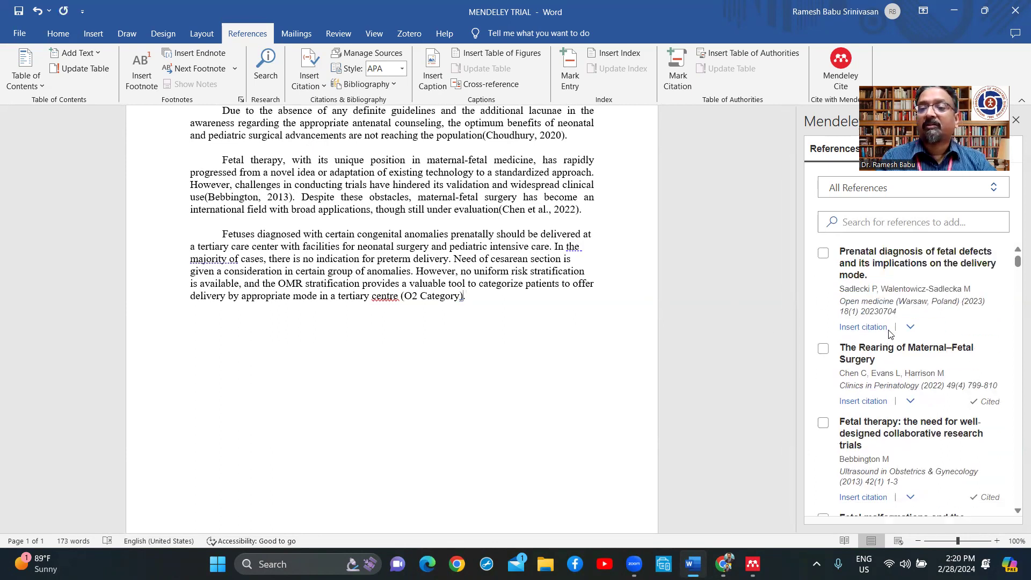
pyautogui.click(874, 327)
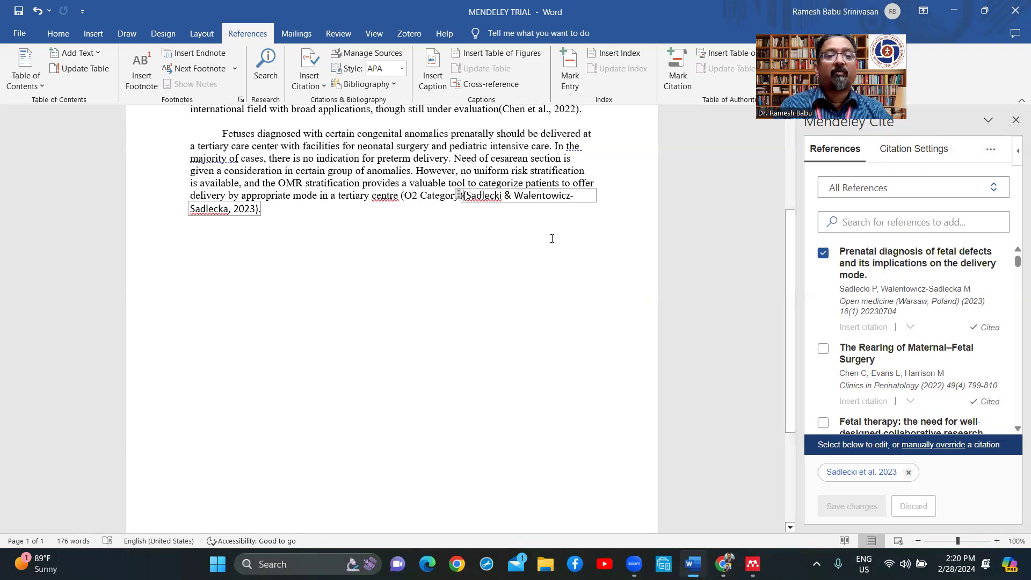
pyautogui.click(302, 220)
# Step: Add a 'References' heading on a new line below the last paragraph
pyautogui.press('Return')
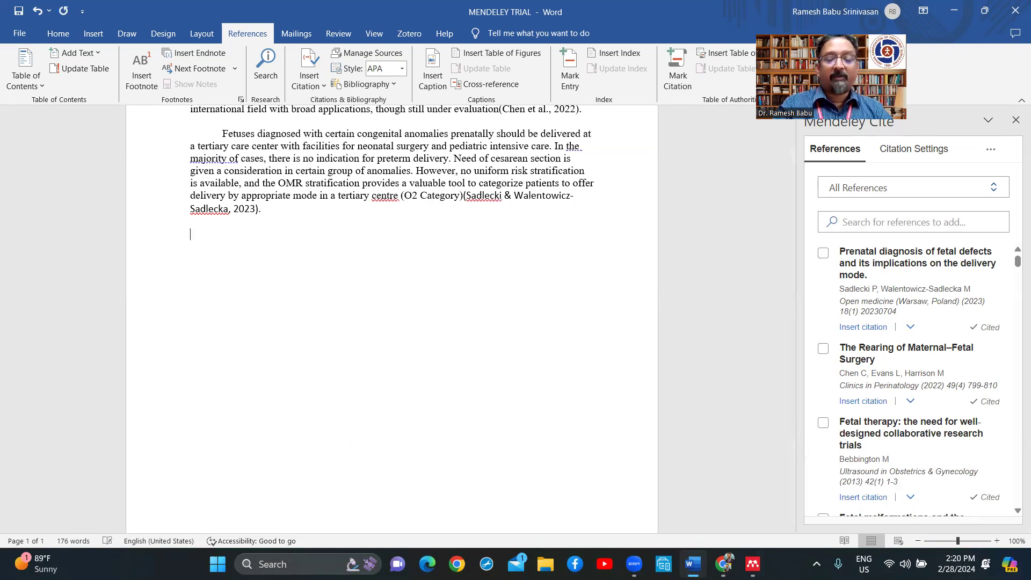
pyautogui.write('References')
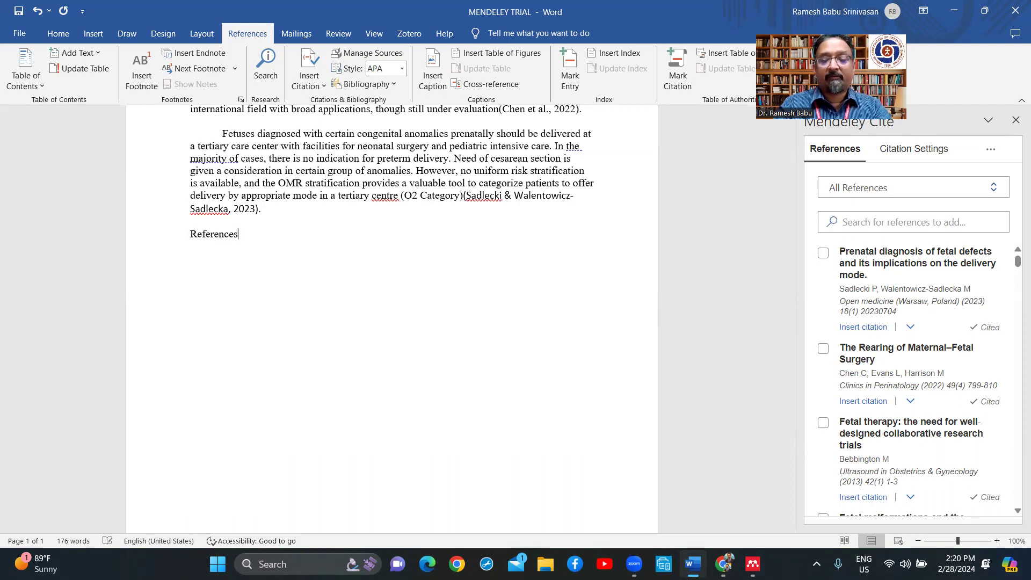
pyautogui.press('Return')
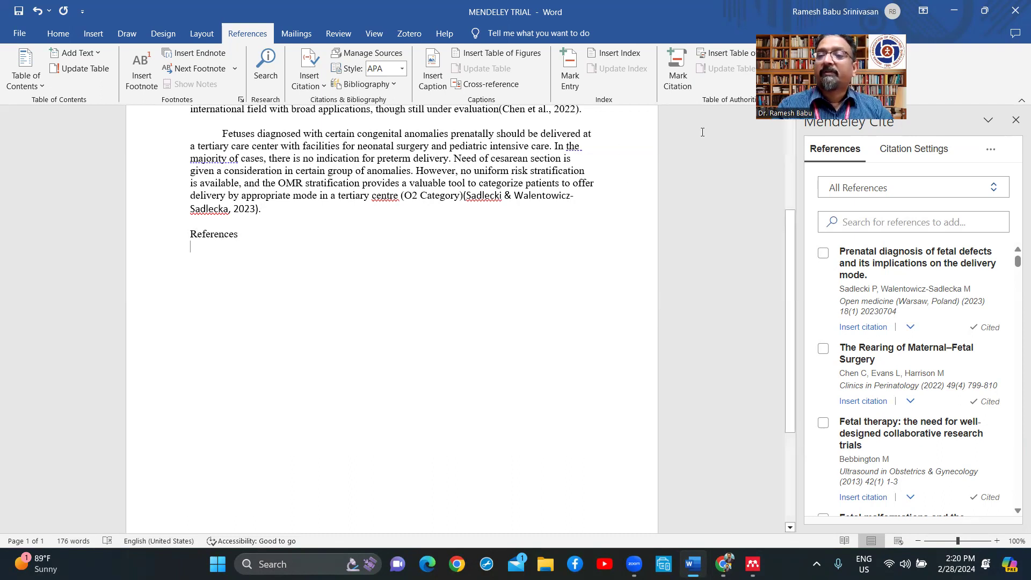
# Step: Switch the citation style to American Medical Association 11th edition, turning citations into superscript 1–4
pyautogui.click(920, 155)
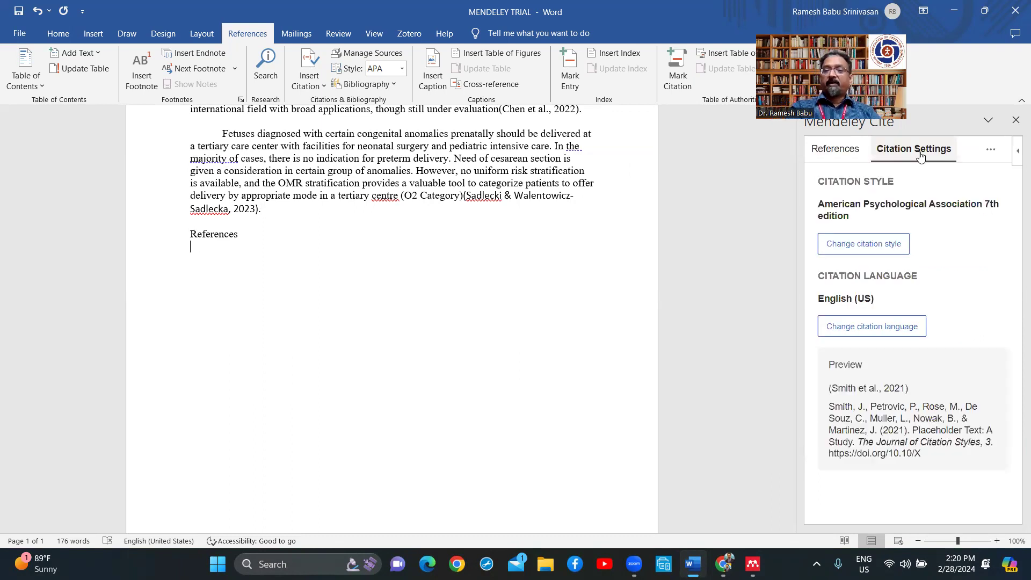
pyautogui.click(870, 245)
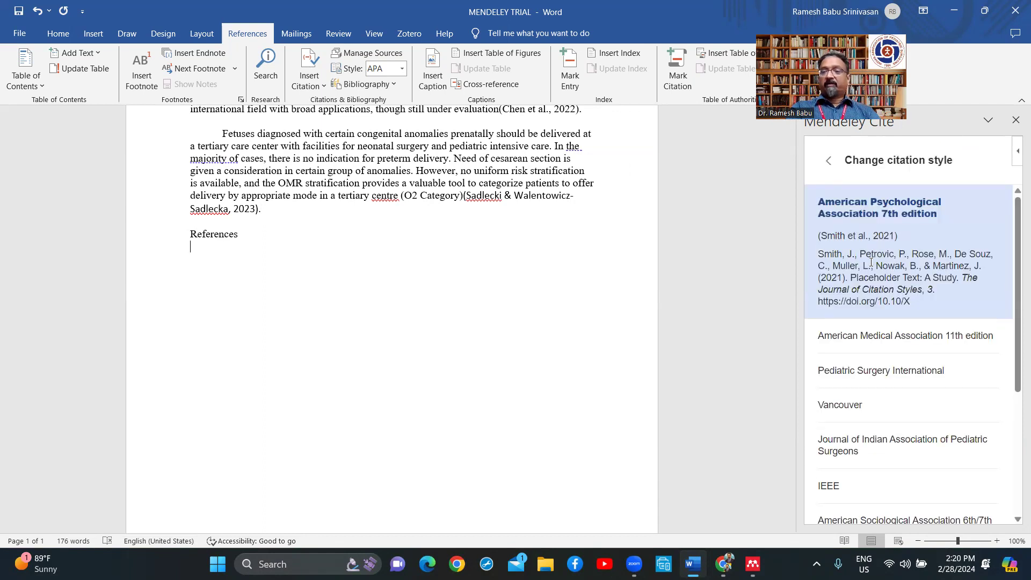
pyautogui.click(872, 335)
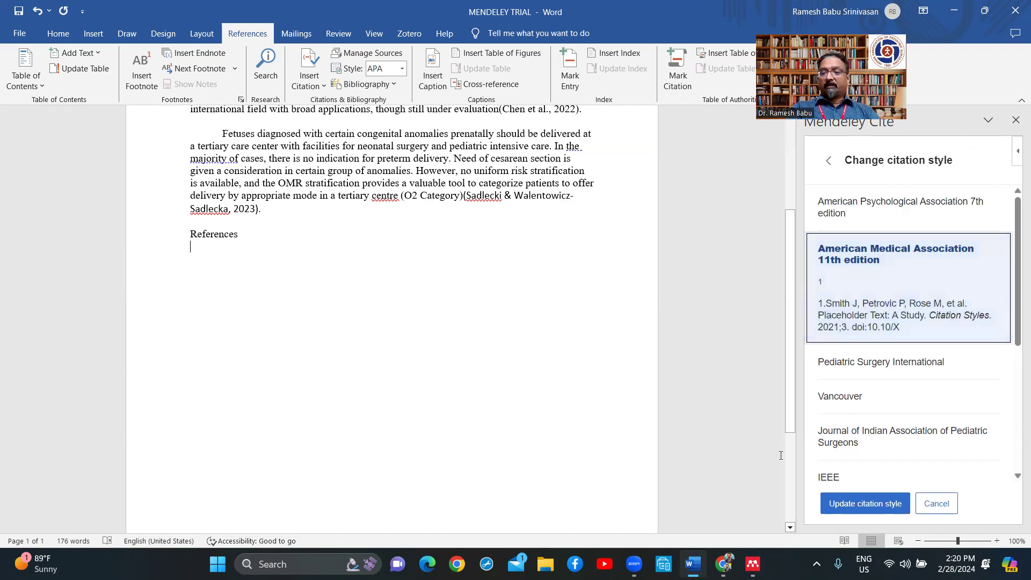
pyautogui.click(865, 503)
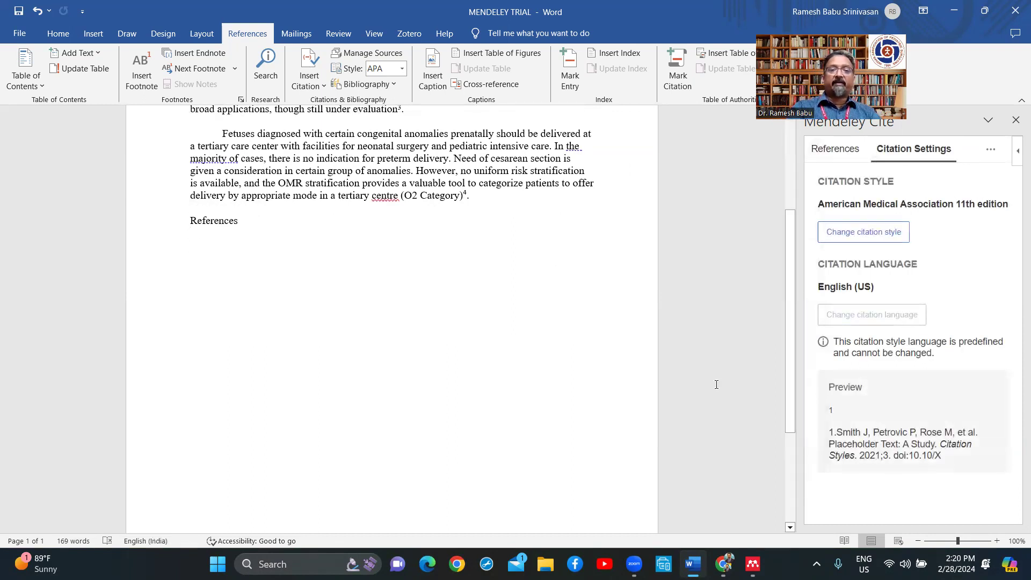
pyautogui.scroll(3, 463, 221)
pyautogui.scroll(2, 464, 220)
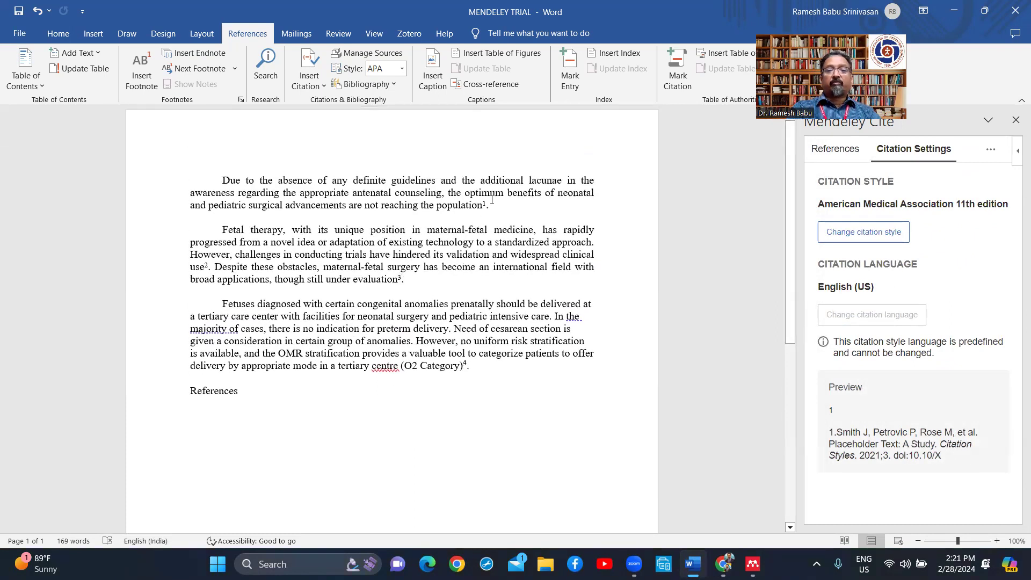
# Step: Insert the four-entry AMA bibliography under the References heading using Mendeley Cite's Insert Bibliography
pyautogui.click(205, 414)
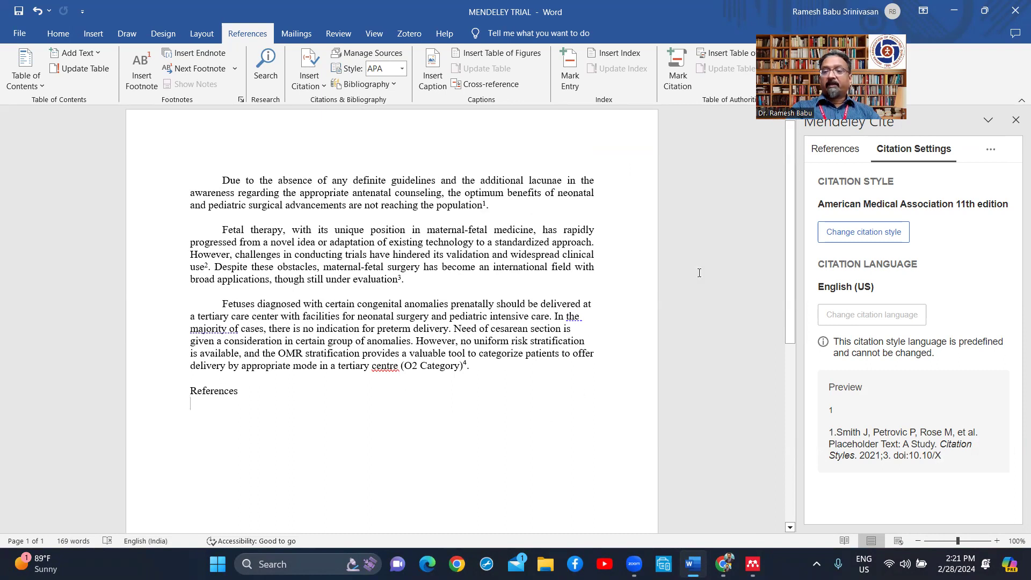
pyautogui.scroll(-1, 906, 410)
pyautogui.scroll(1, 906, 410)
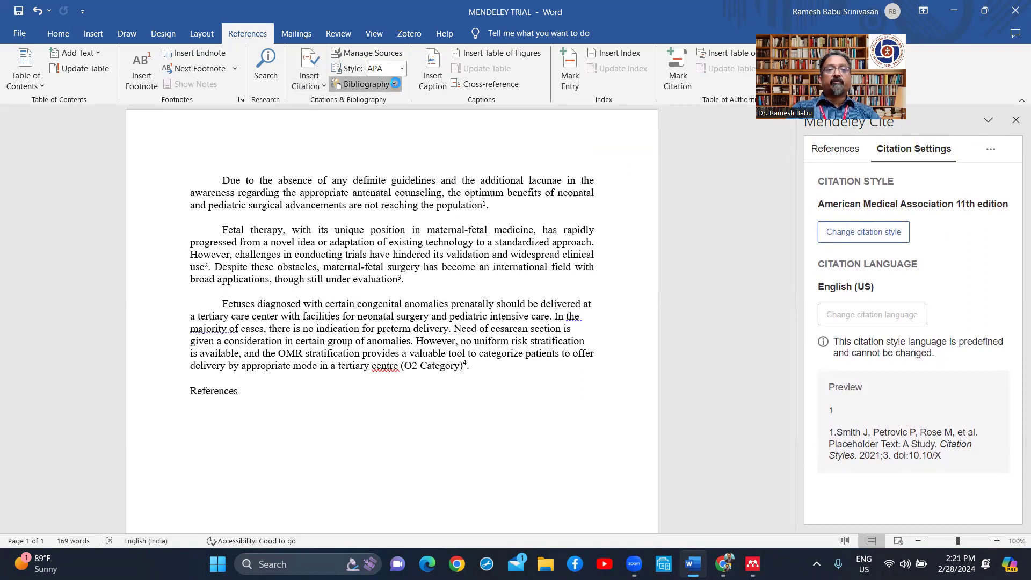
pyautogui.click(394, 83)
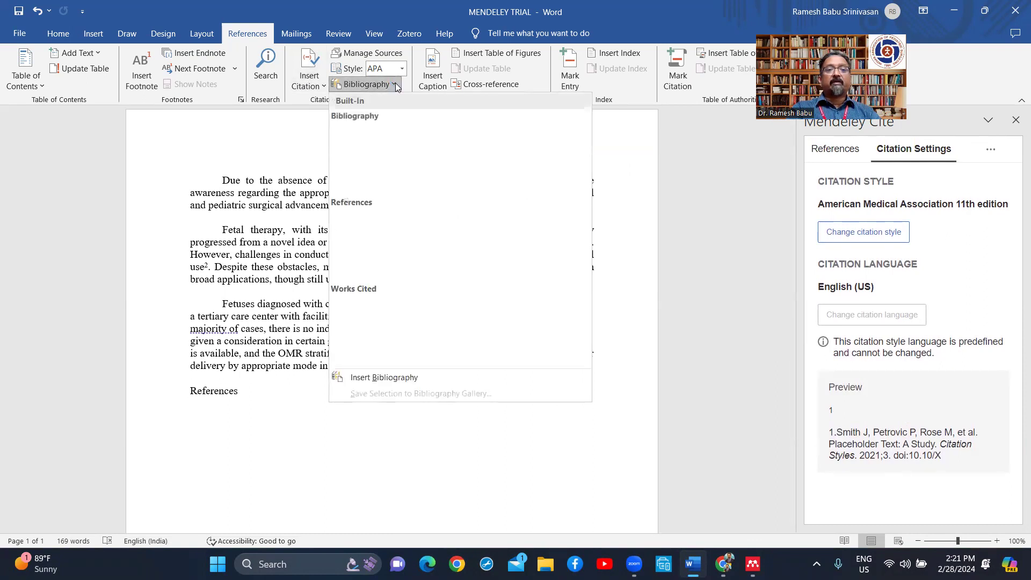
pyautogui.click(394, 83)
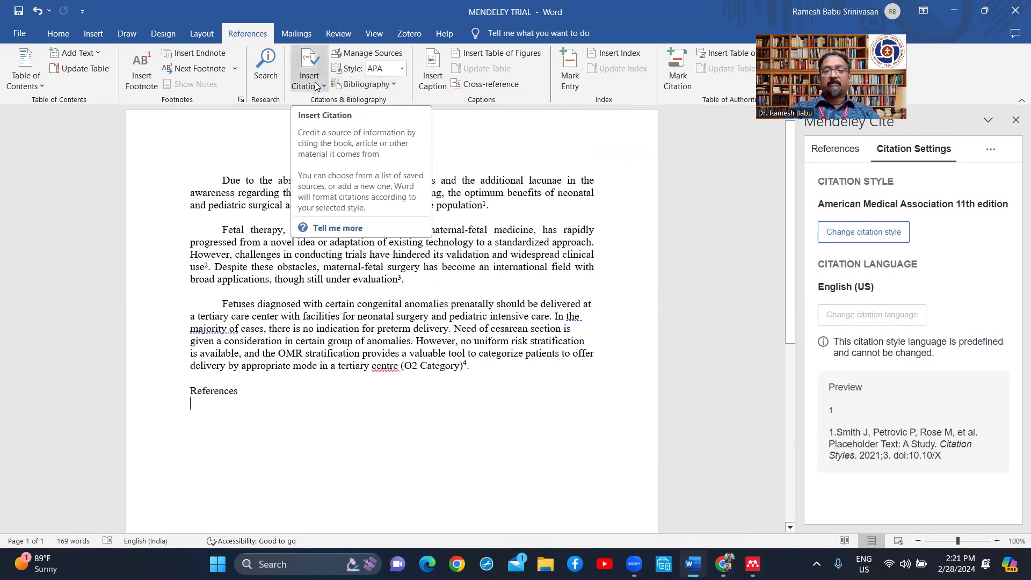
pyautogui.click(828, 150)
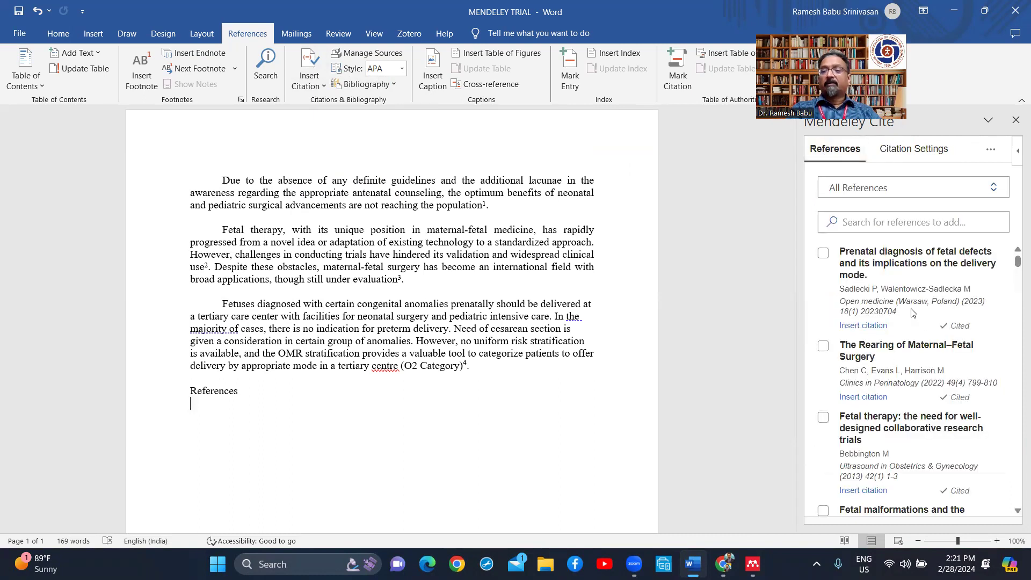
pyautogui.scroll(-10, 911, 313)
pyautogui.scroll(10, 911, 310)
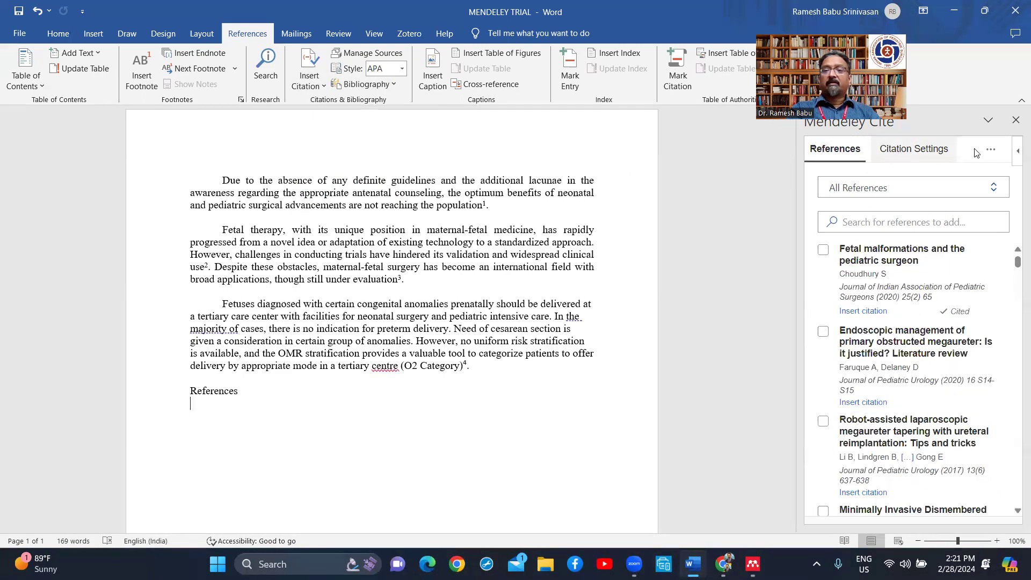
pyautogui.click(991, 151)
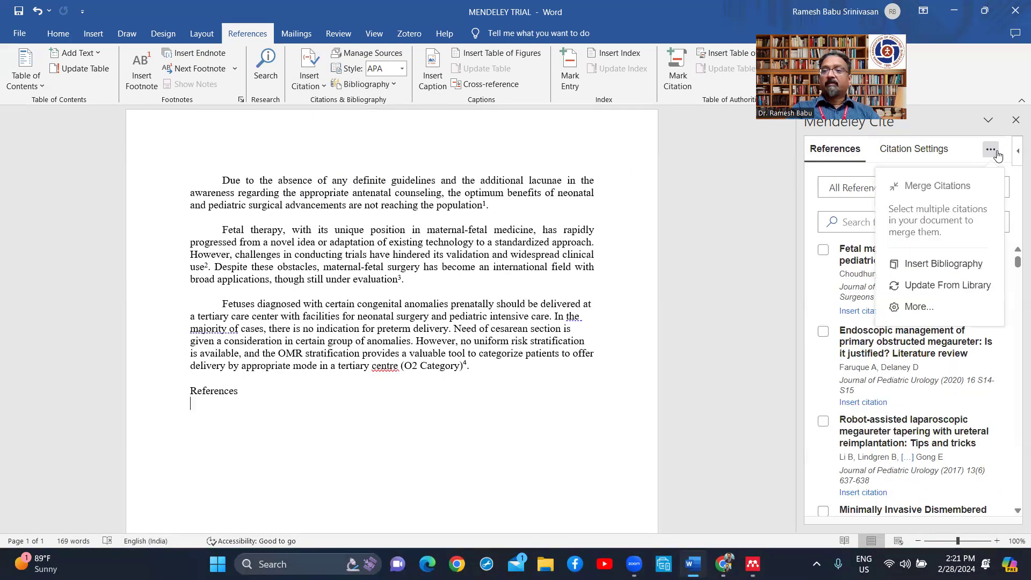
pyautogui.click(940, 265)
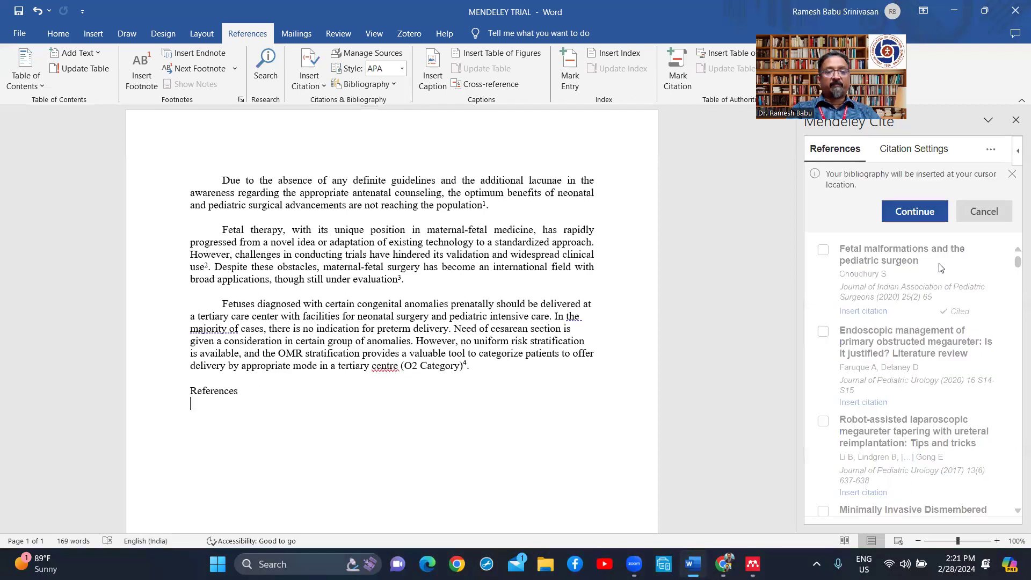
pyautogui.click(920, 210)
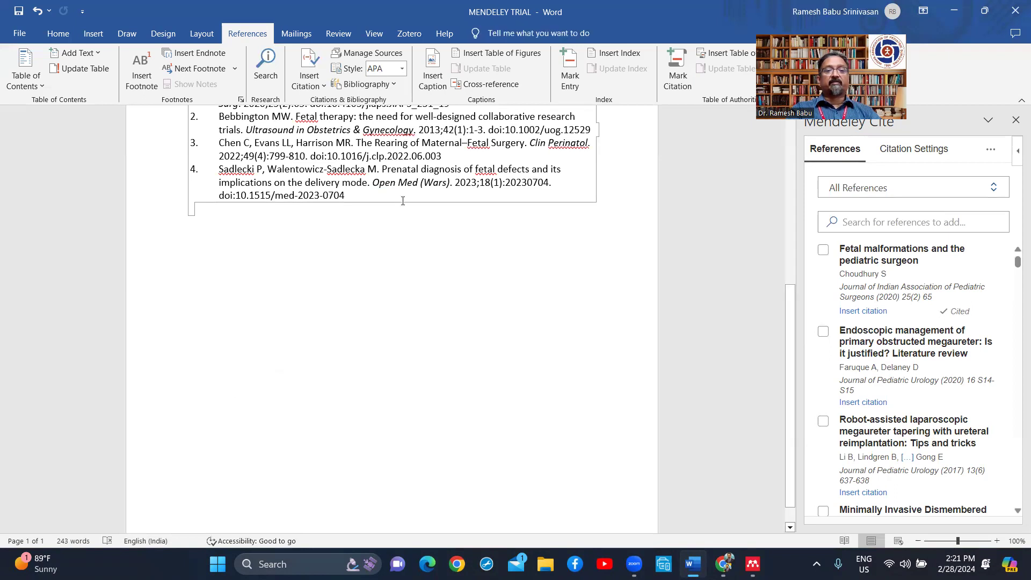
pyautogui.scroll(5, 399, 205)
pyautogui.scroll(1, 398, 204)
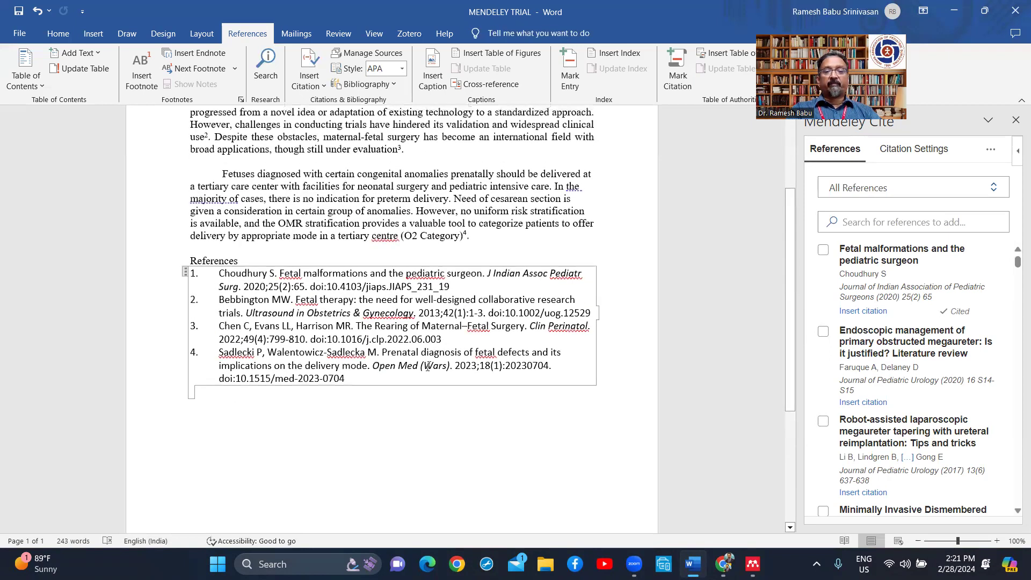
pyautogui.click(374, 434)
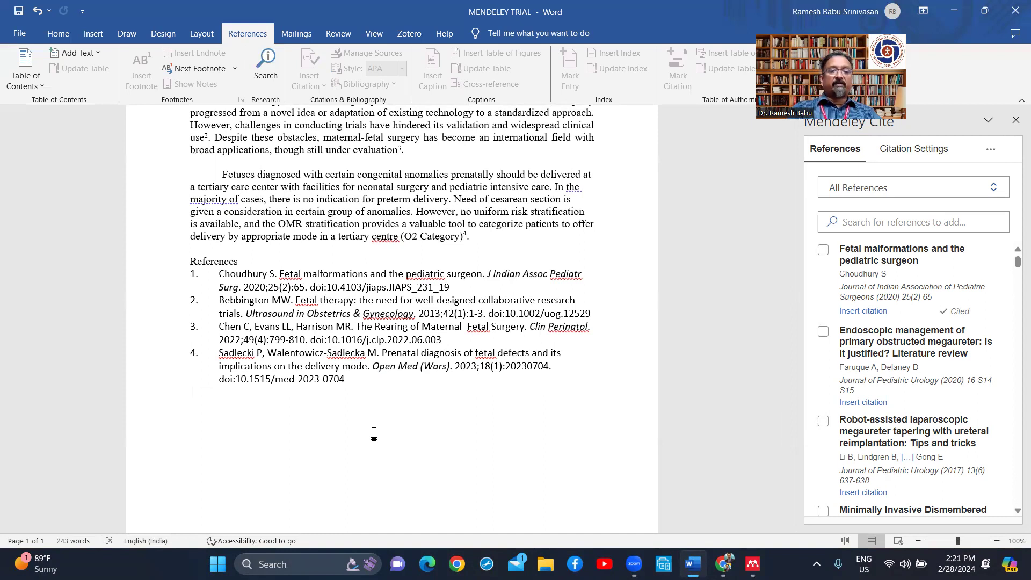
pyautogui.click(373, 433)
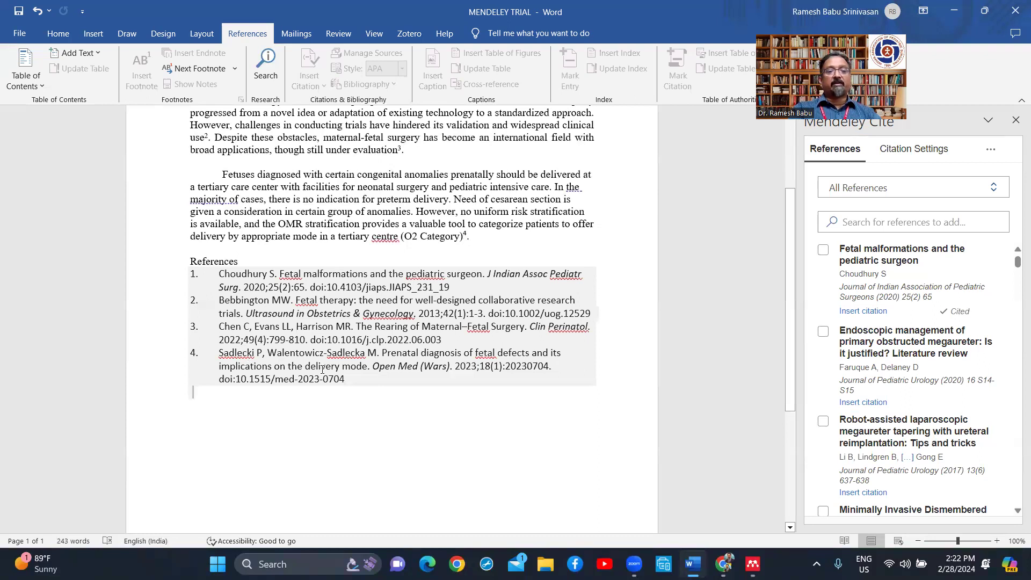
pyautogui.scroll(3, 445, 312)
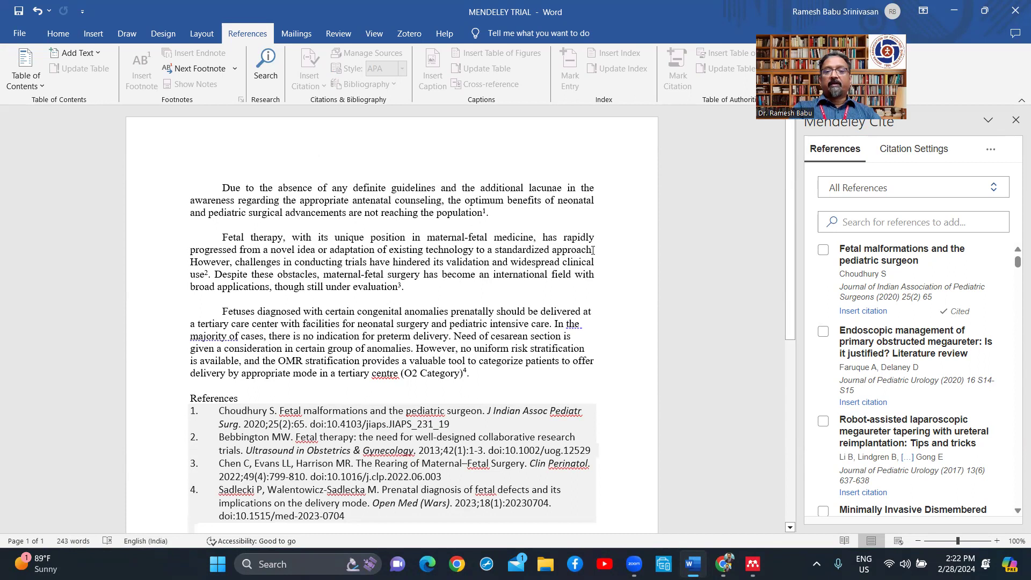
# Step: Cite Faruque's 2020 endoscopic megaureter review after 'approach', growing the bibliography to five entries
pyautogui.click(592, 250)
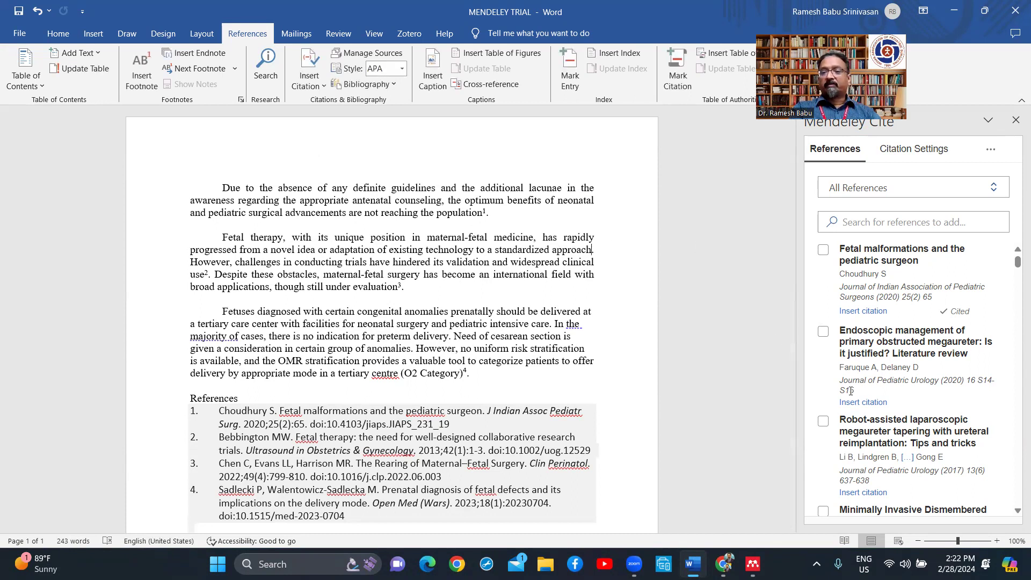
pyautogui.scroll(-3, 878, 409)
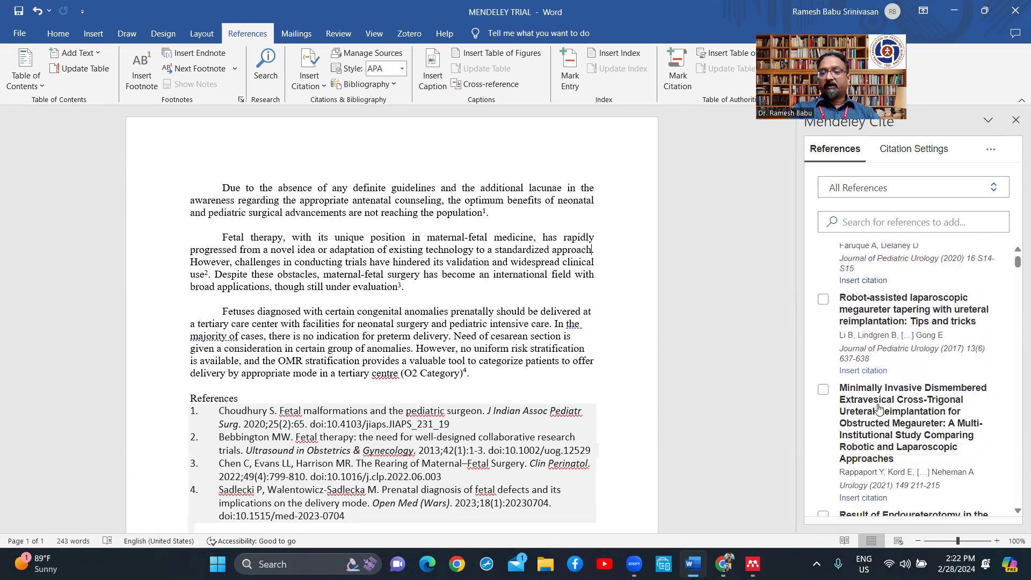
pyautogui.scroll(-6, 885, 395)
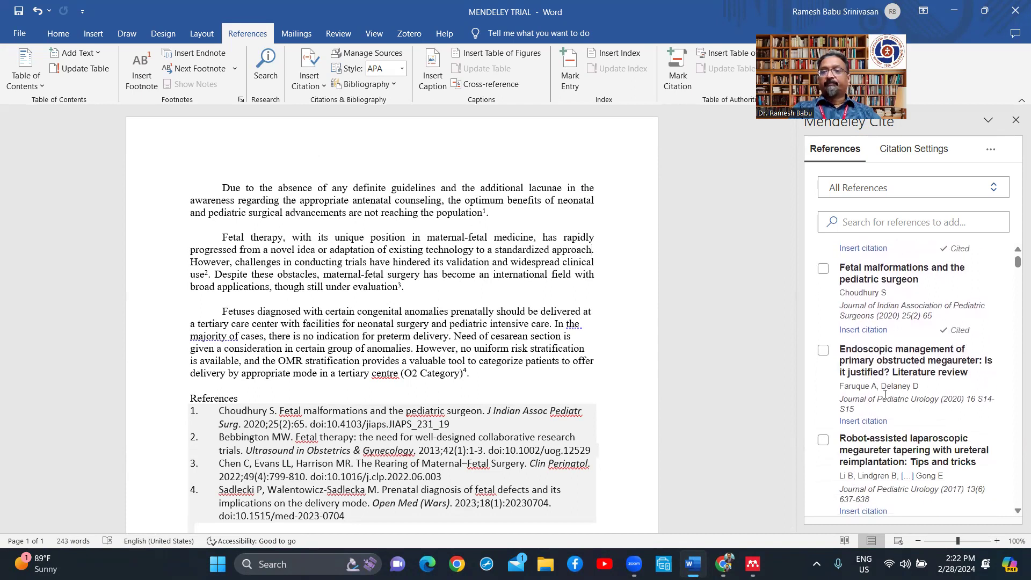
pyautogui.click(864, 422)
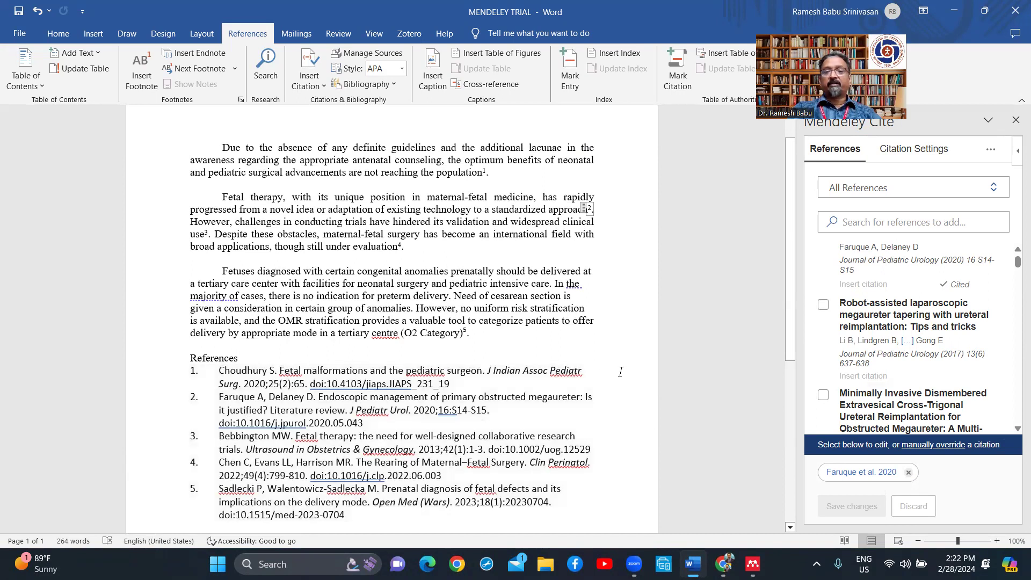
pyautogui.click(710, 396)
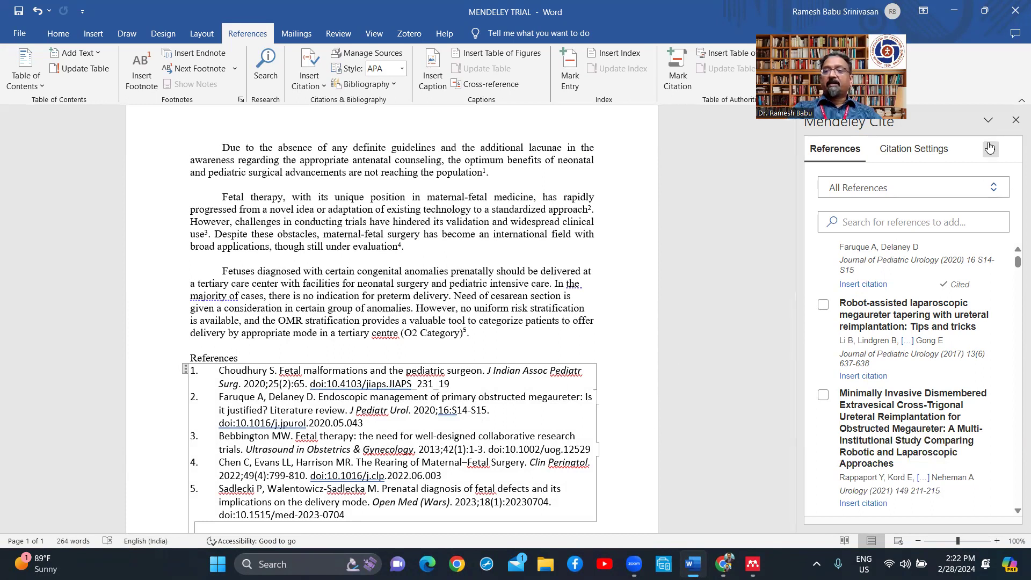
# Step: Change the citation style to Vancouver, giving bracketed numbers (1)–(5) and references without DOIs
pyautogui.click(928, 150)
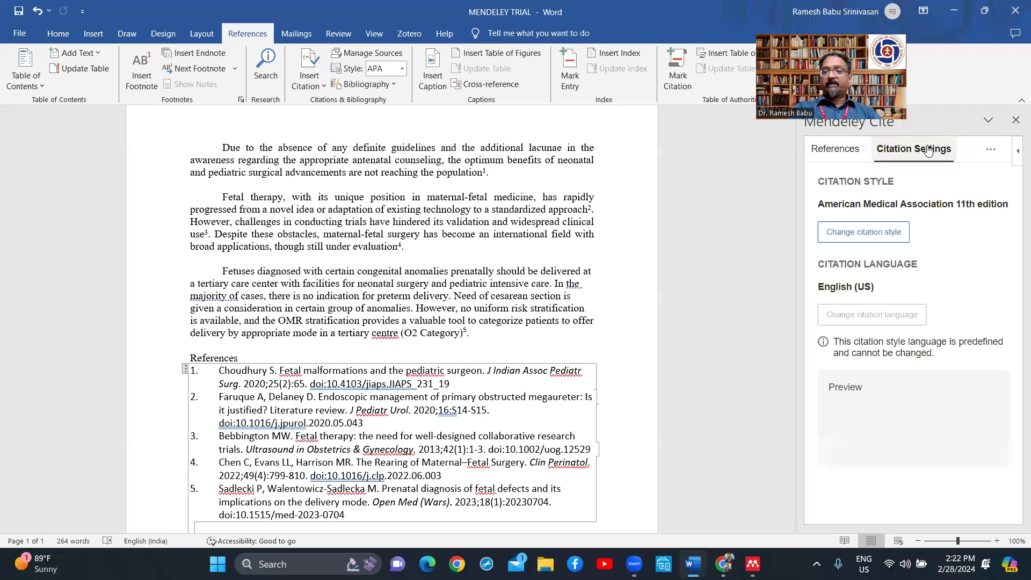
pyautogui.click(889, 235)
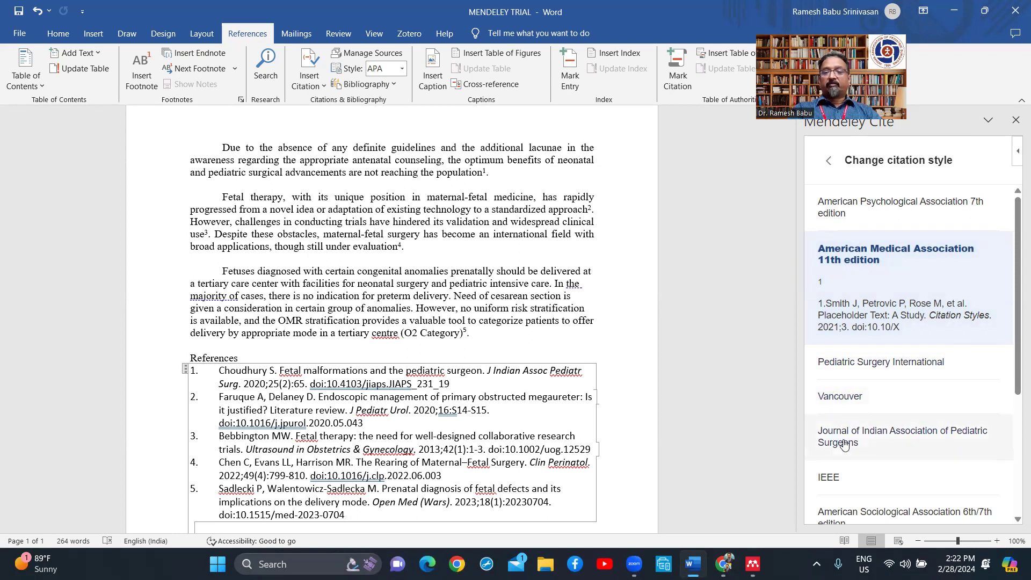
pyautogui.click(856, 398)
pyautogui.click(847, 512)
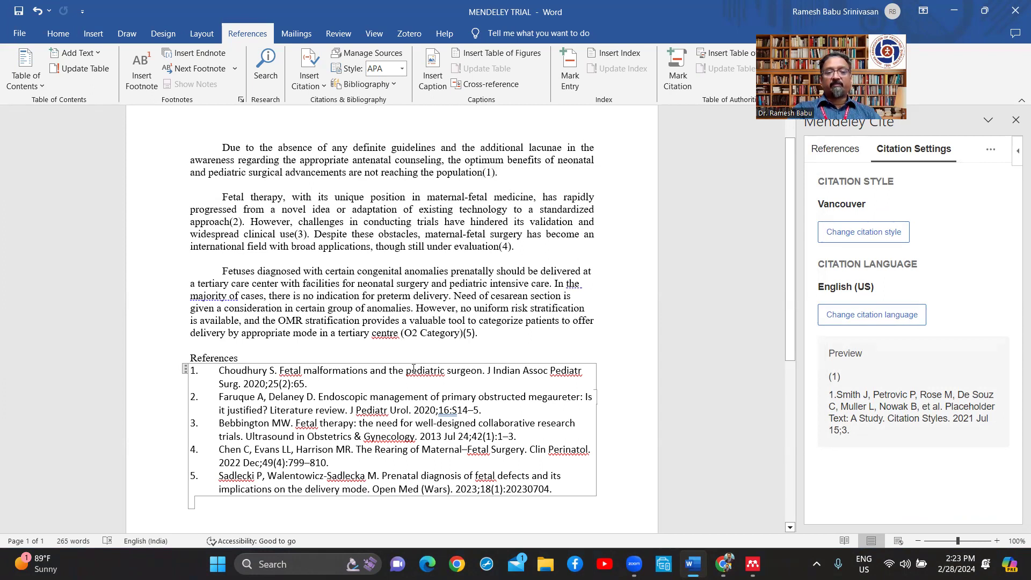
pyautogui.click(36, 12)
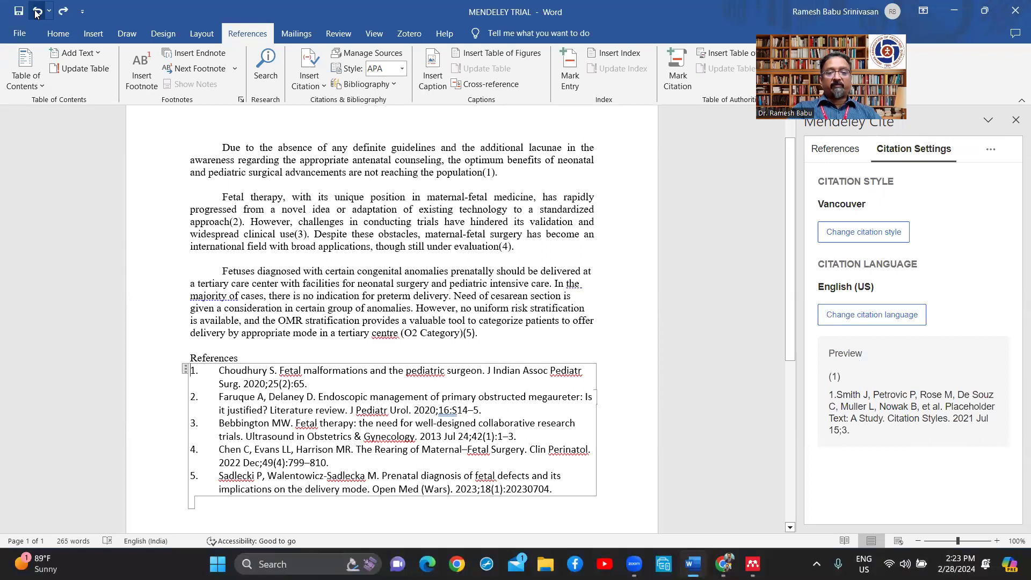
pyautogui.click(36, 12)
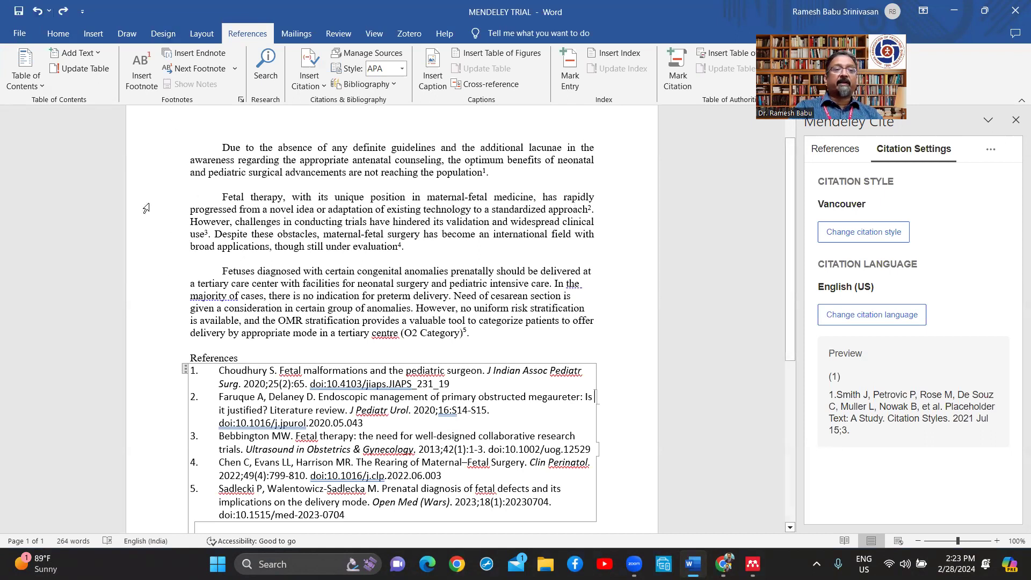
pyautogui.click(64, 12)
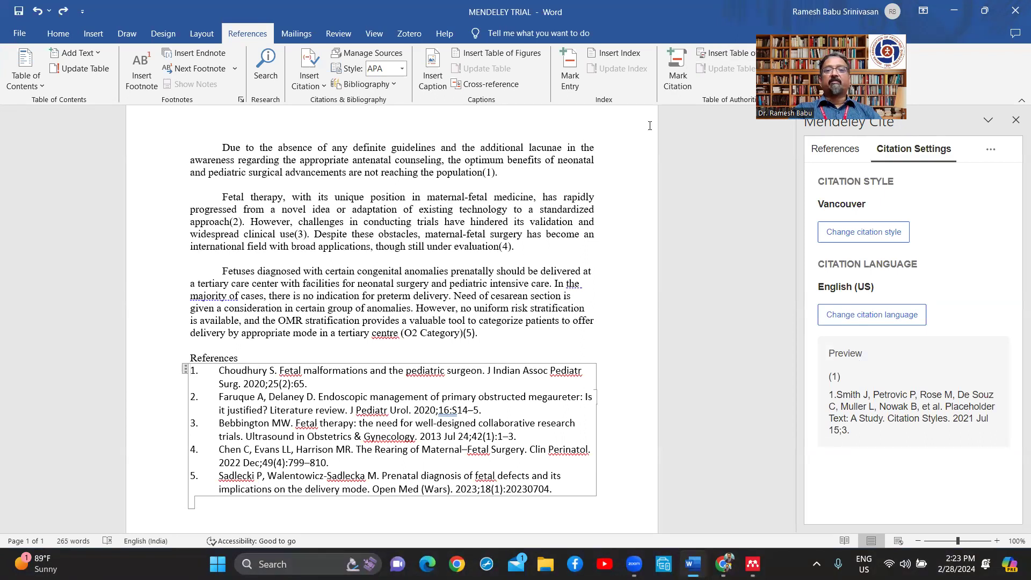
pyautogui.click(508, 53)
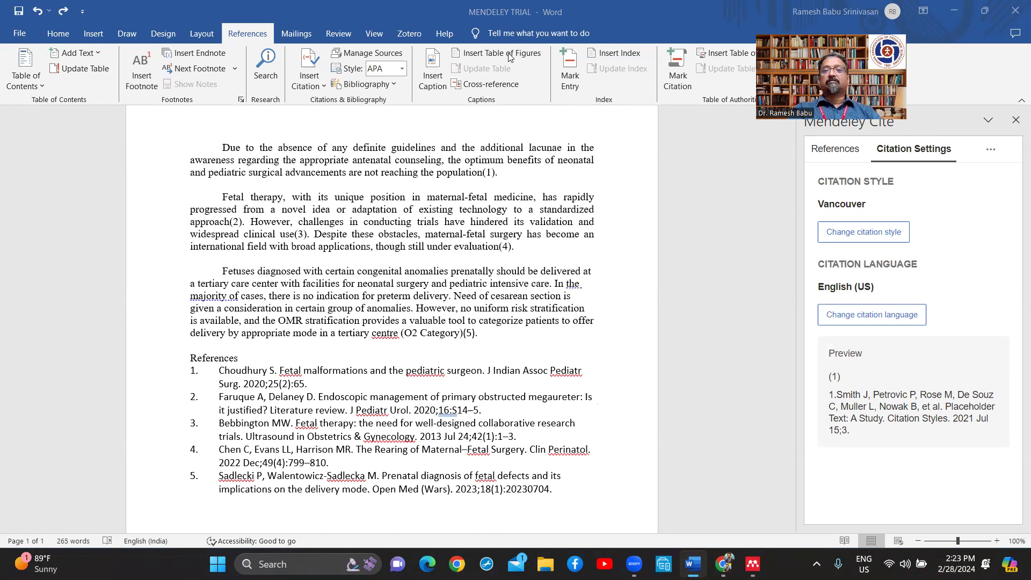
pyautogui.scroll(2, 524, 177)
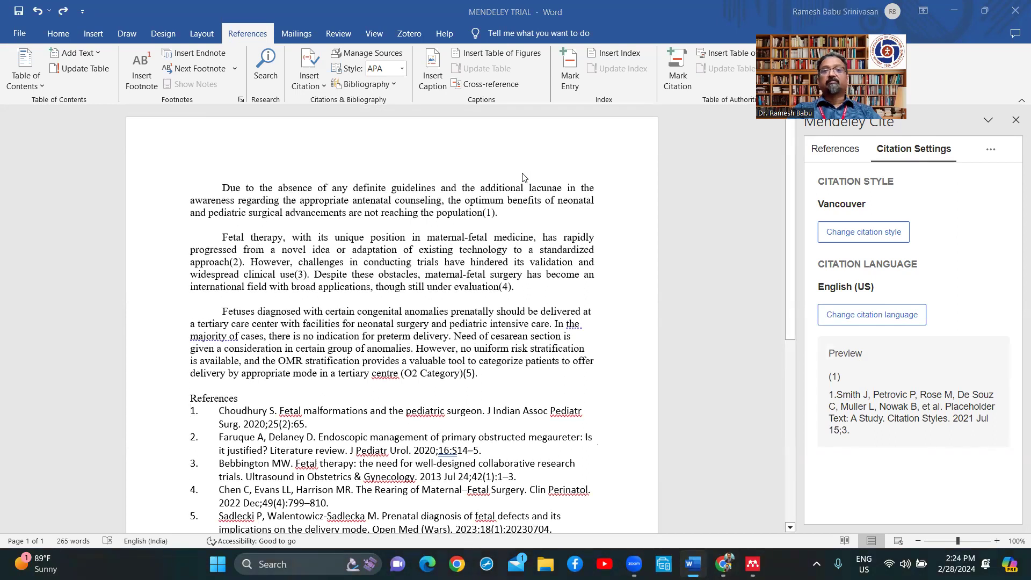